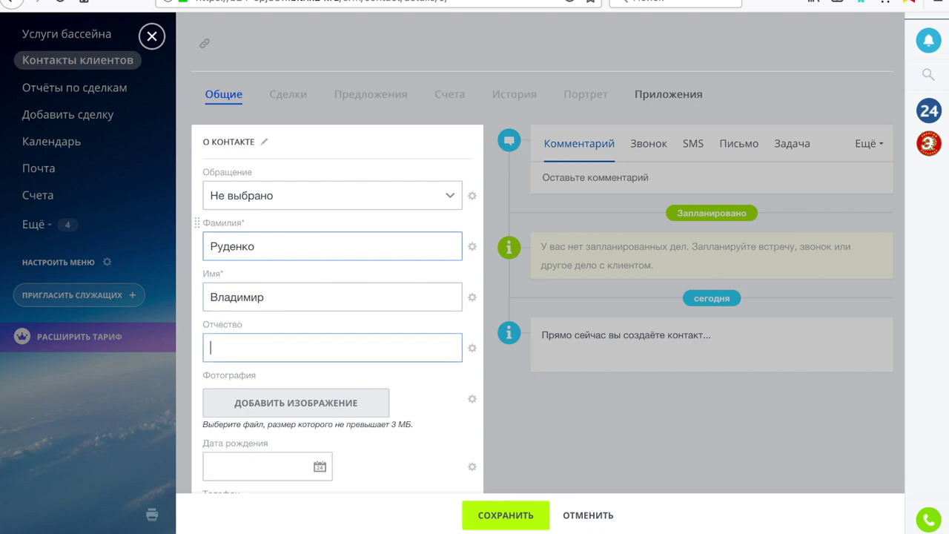
type("Олегович")
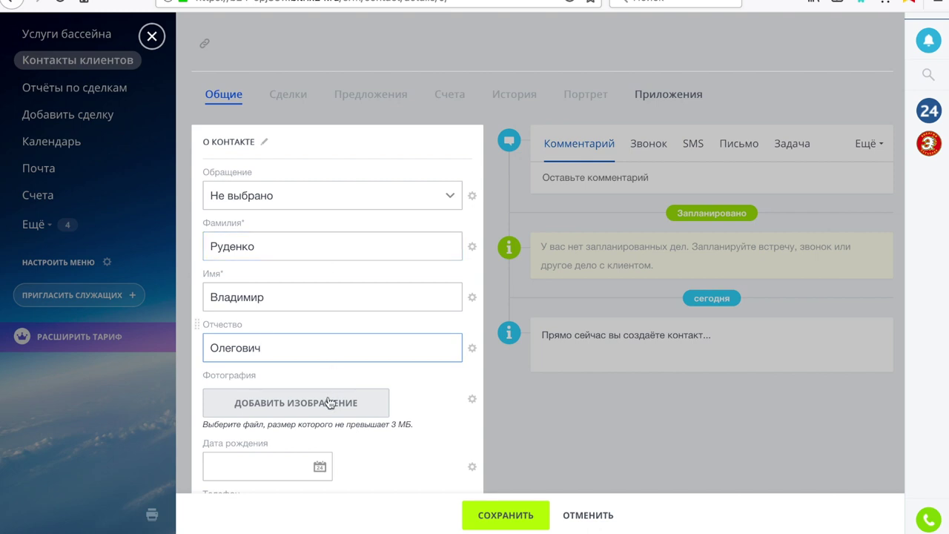
left_click(319, 466)
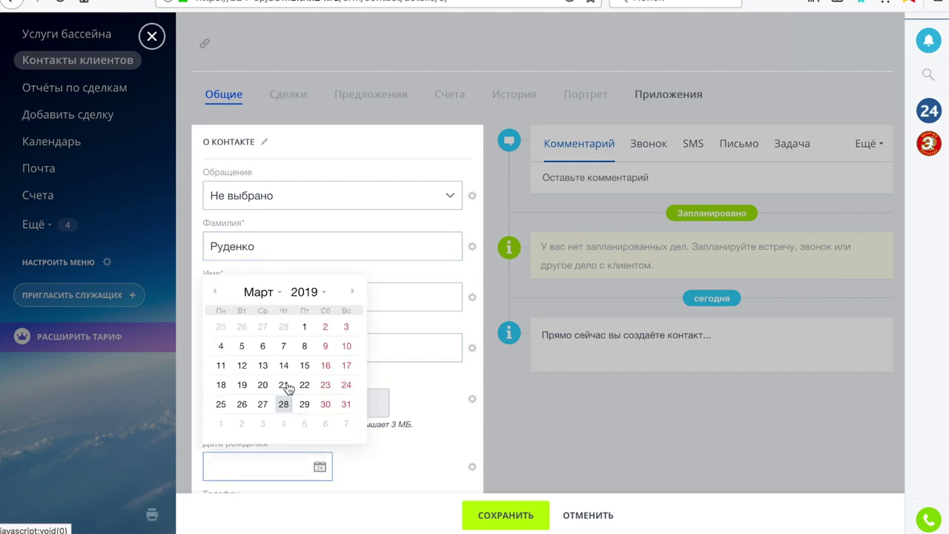
left_click(285, 369)
left_click(268, 466)
key("BackSpace")
key("BackSpace")
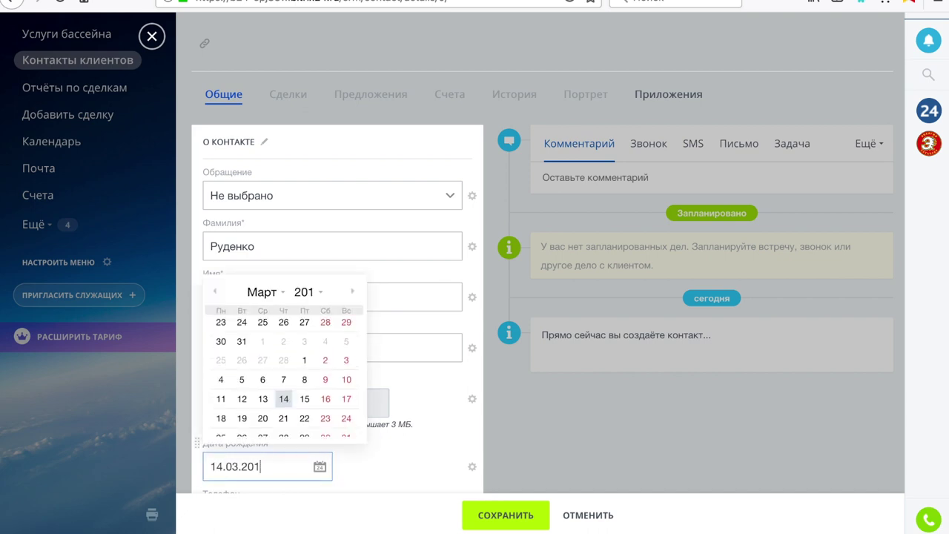
type("02")
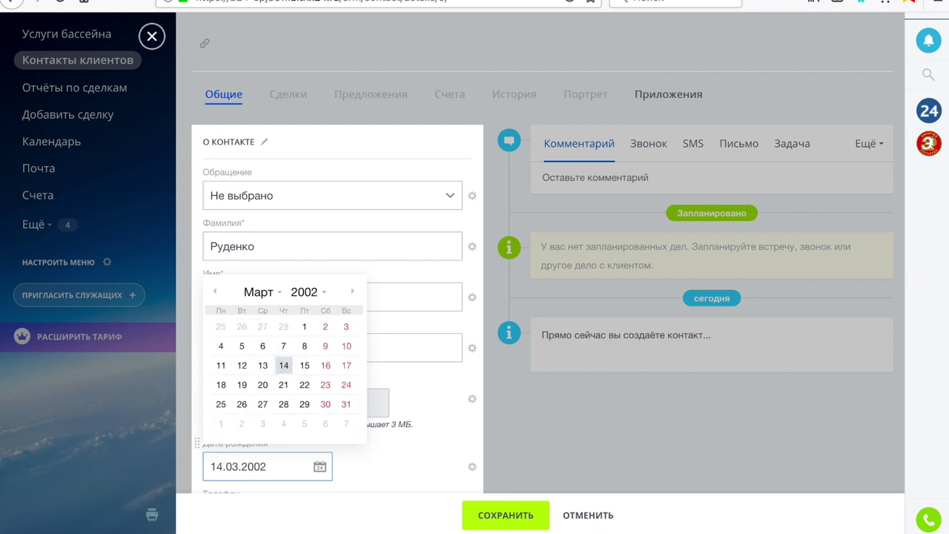
left_click(369, 468)
Fill in the contact's work phone number and e-mail address
scroll(368, 468, "down", 3)
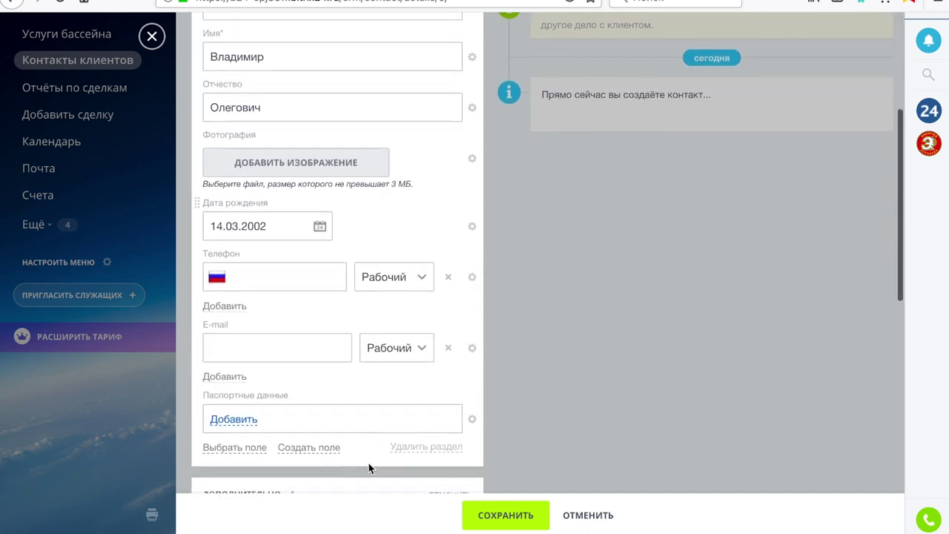
left_click(301, 272)
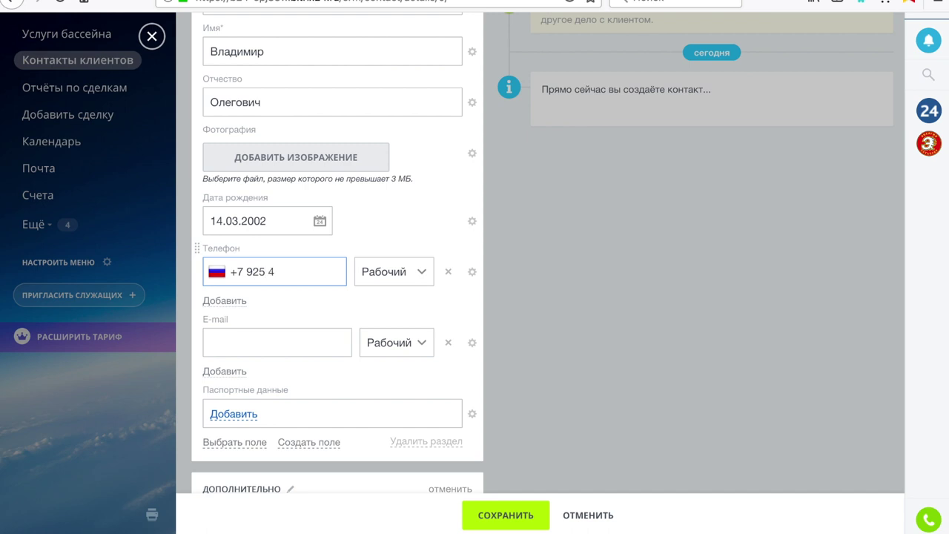
left_click(273, 337)
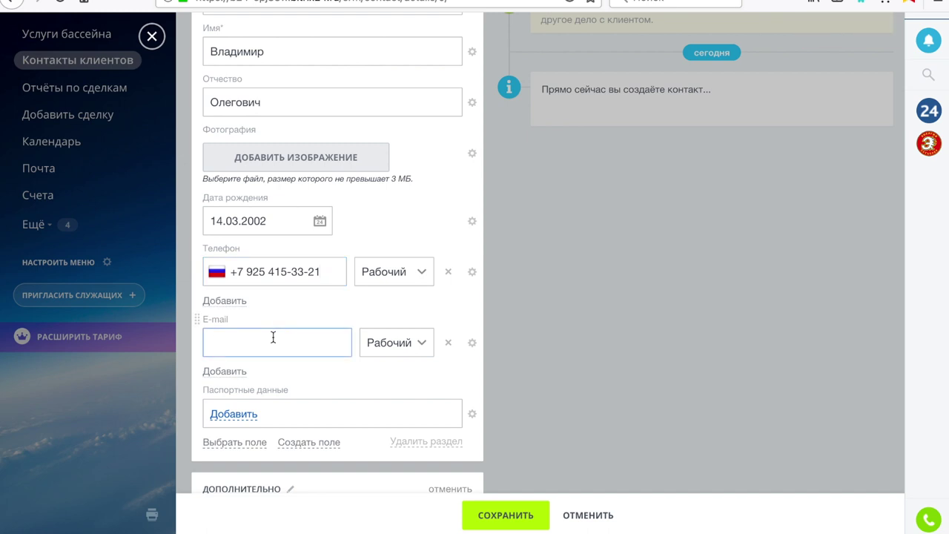
Skip the passport requisites, keep category Клиенты, and save the new contact
left_click(247, 417)
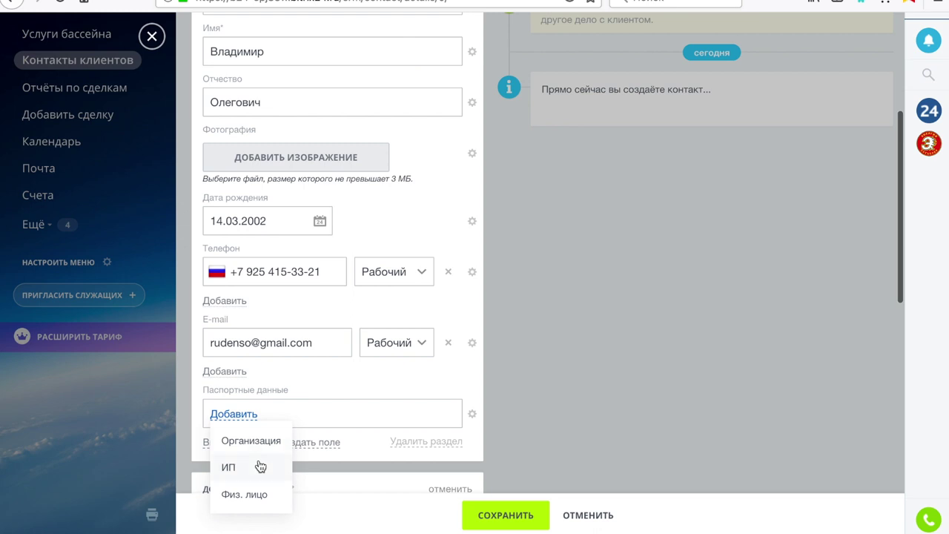
left_click(347, 389)
scroll(347, 389, "down", 3)
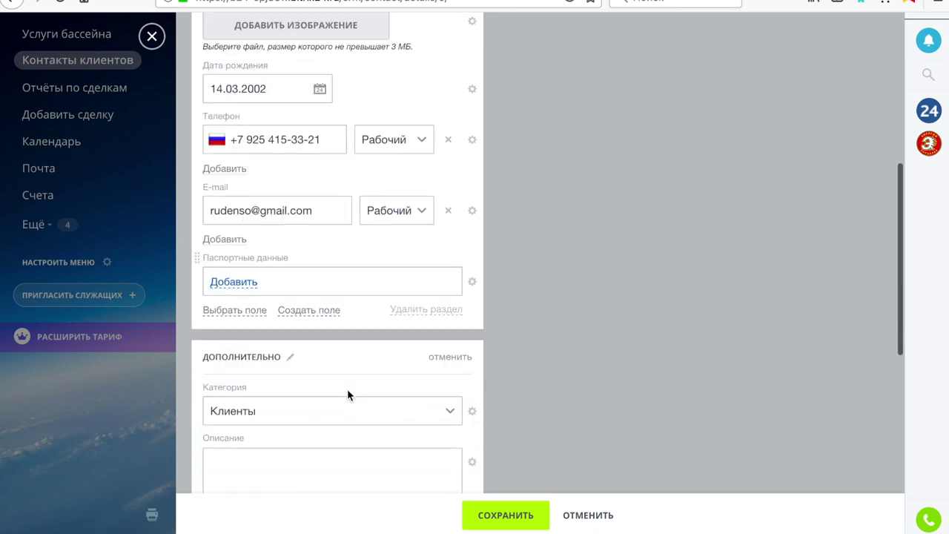
scroll(347, 389, "down", 3)
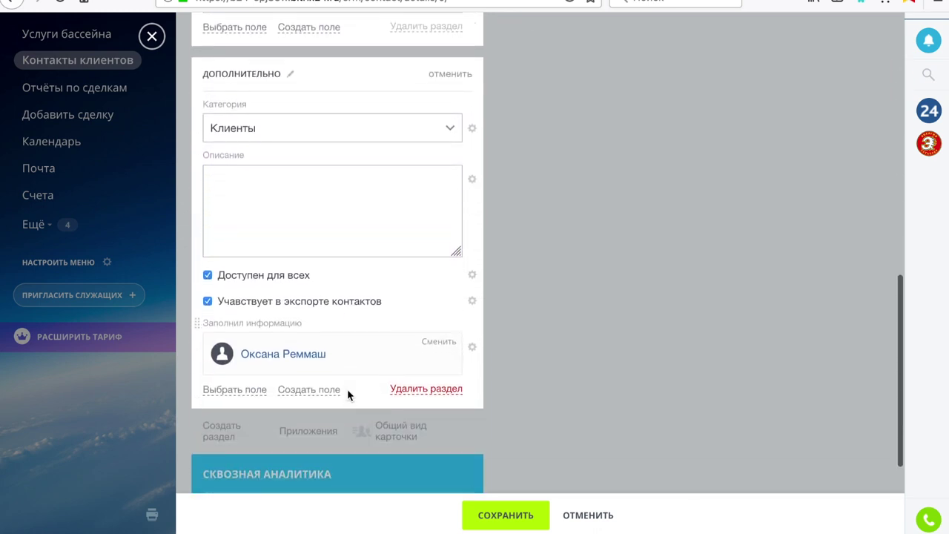
left_click(410, 157)
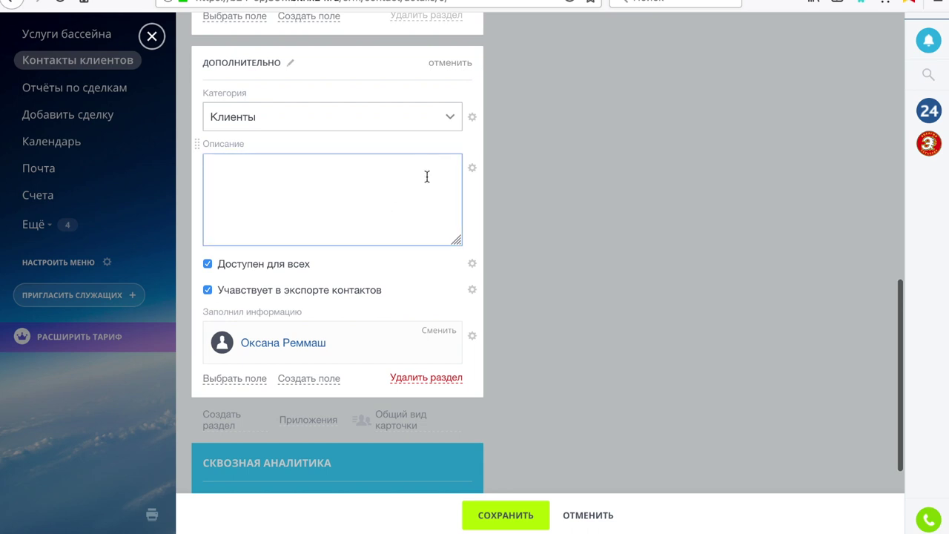
left_click(451, 118)
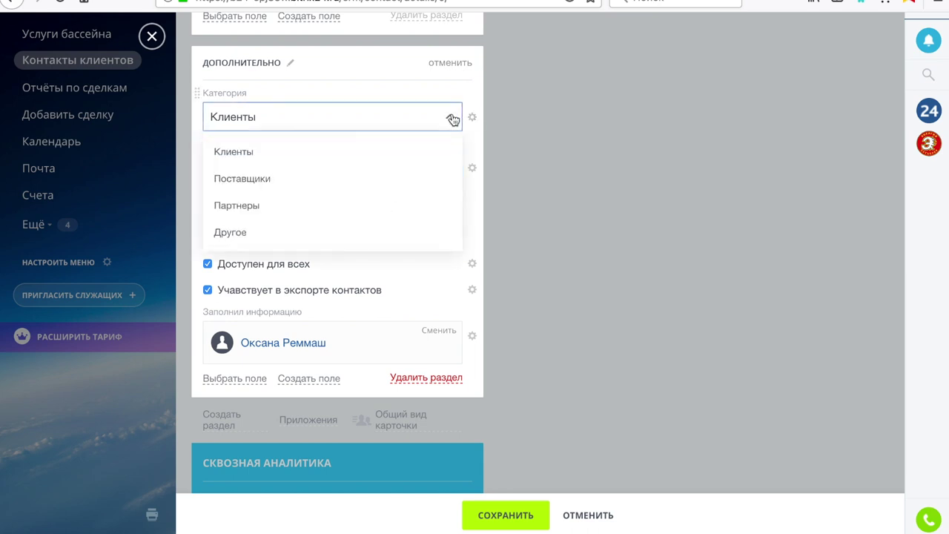
left_click(452, 119)
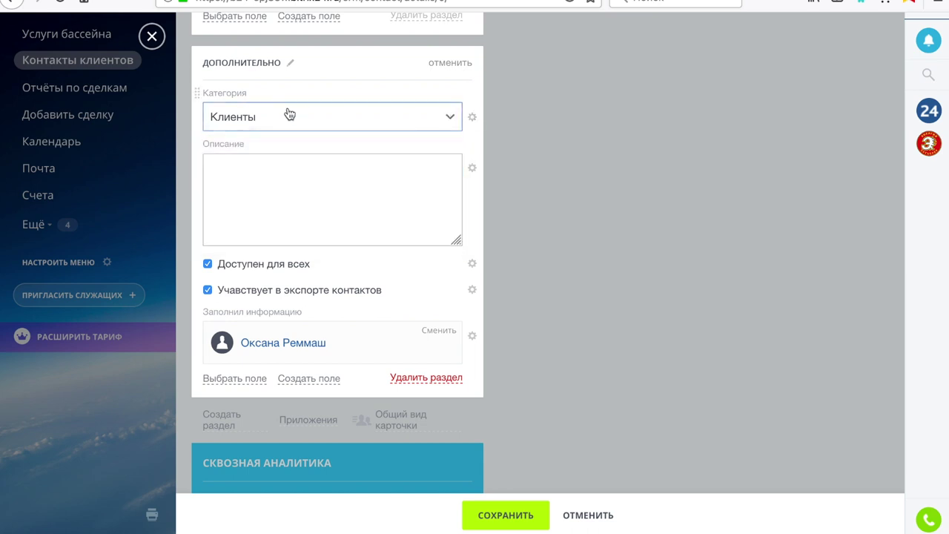
left_click(263, 160)
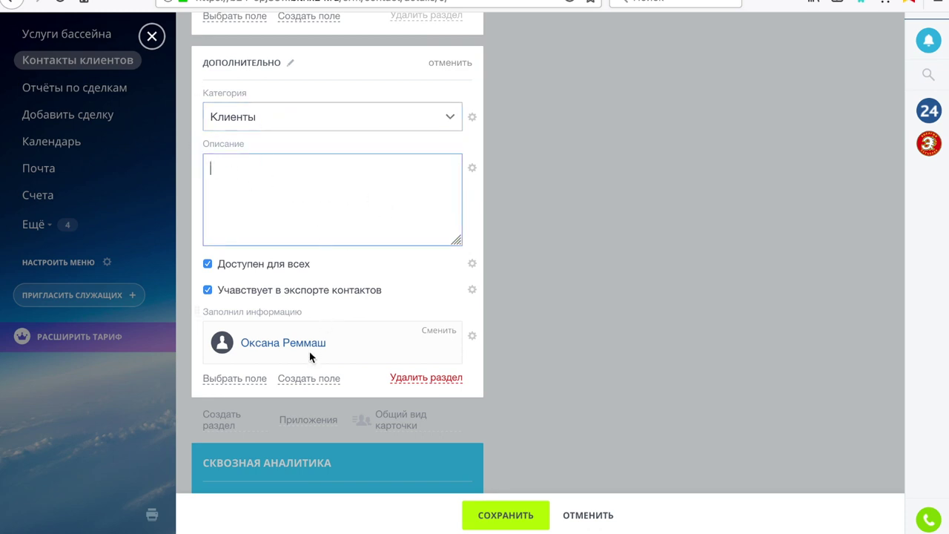
scroll(471, 341, "down", 3)
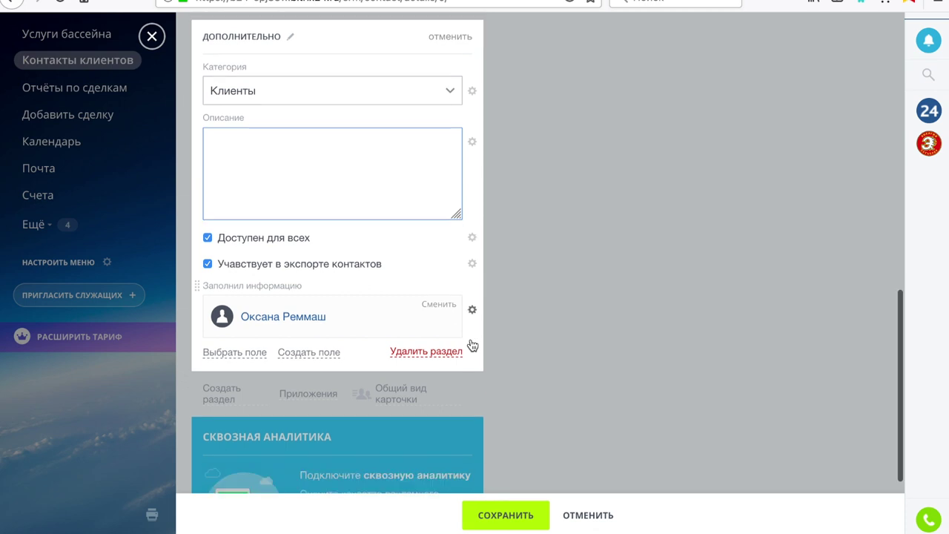
left_click(520, 515)
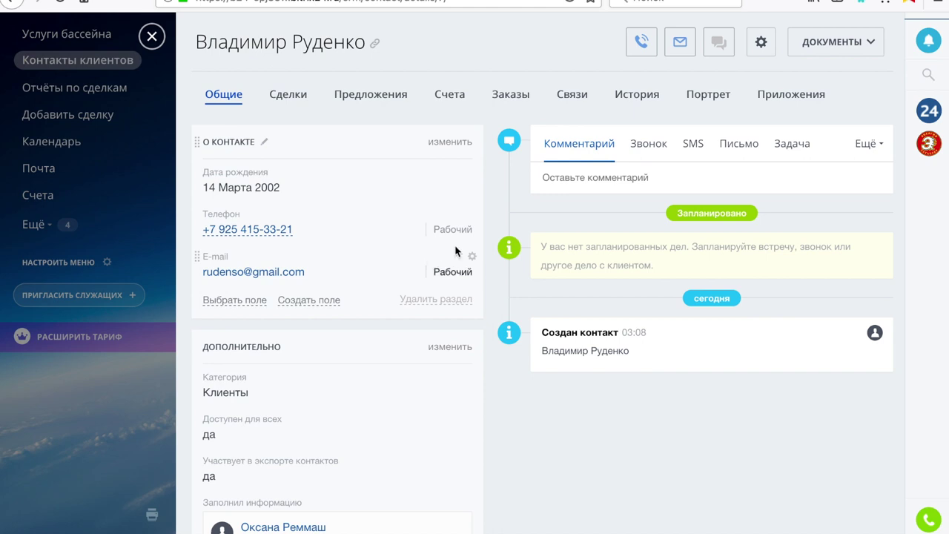
Close the saved contact card and return to the Контакты list
left_click(151, 36)
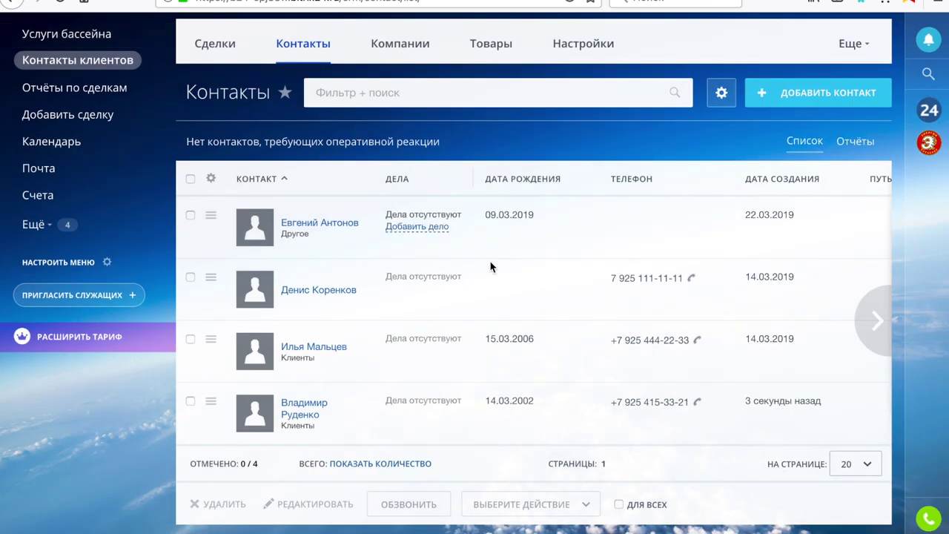
mouse_move(494, 268)
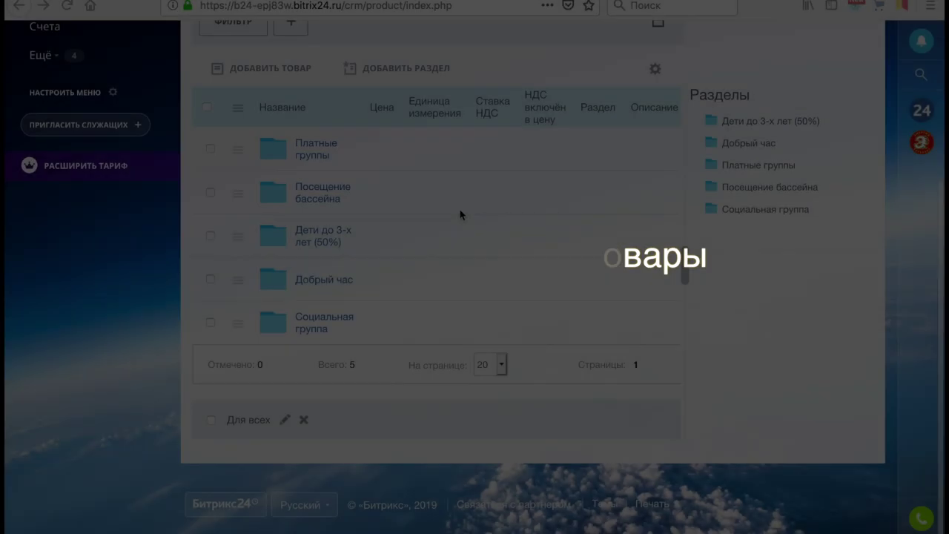
Add a catalogue section named 'Дети до 18 лет' with Добавить раздел
scroll(460, 214, "up", 3)
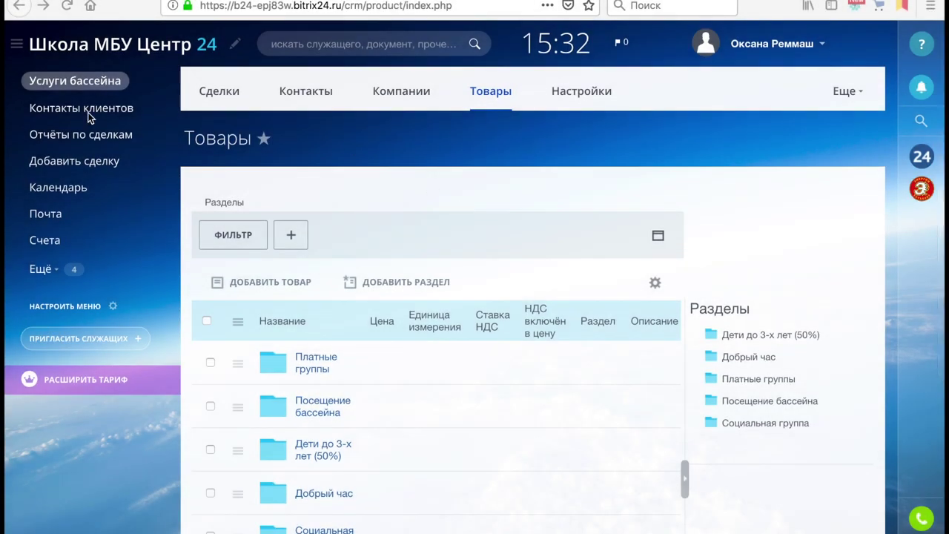
scroll(321, 289, "down", 4)
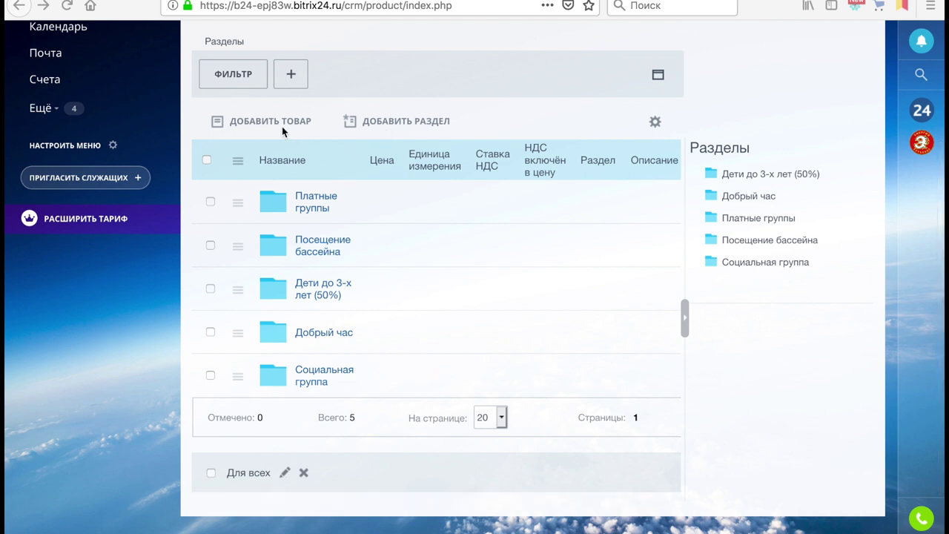
left_click(408, 122)
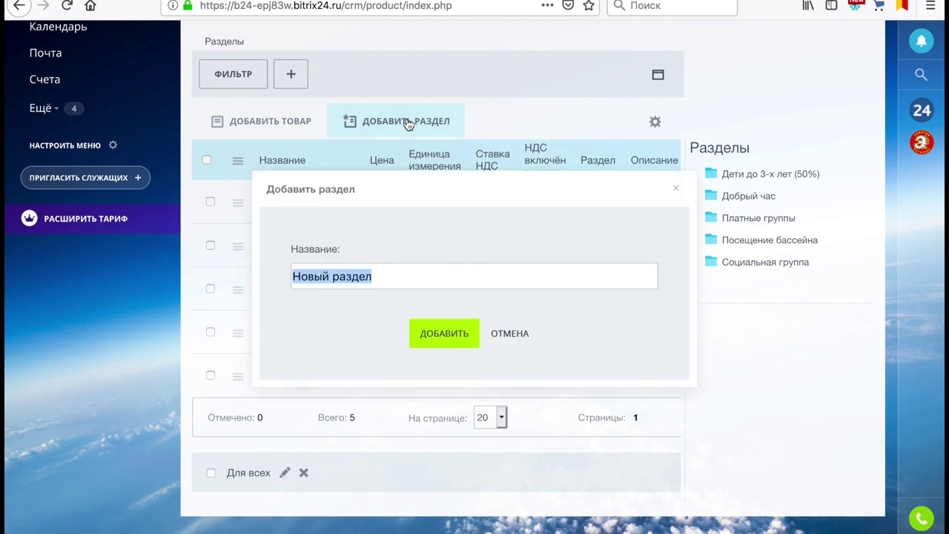
type("L")
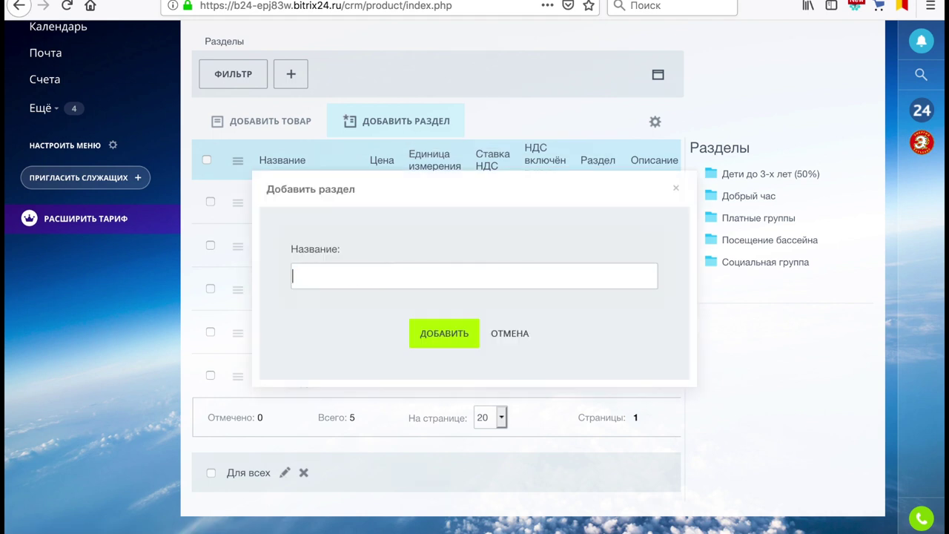
type("Дети до 18 лет")
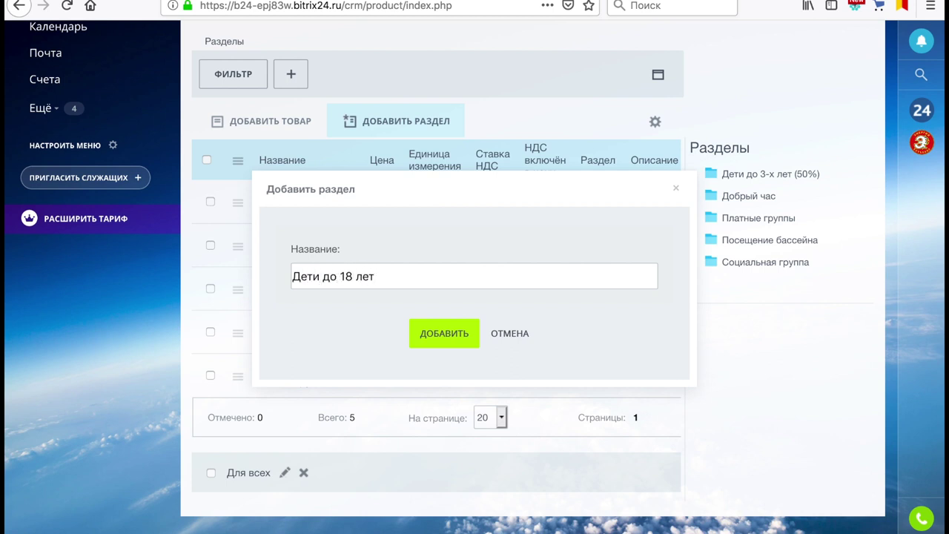
left_click(435, 343)
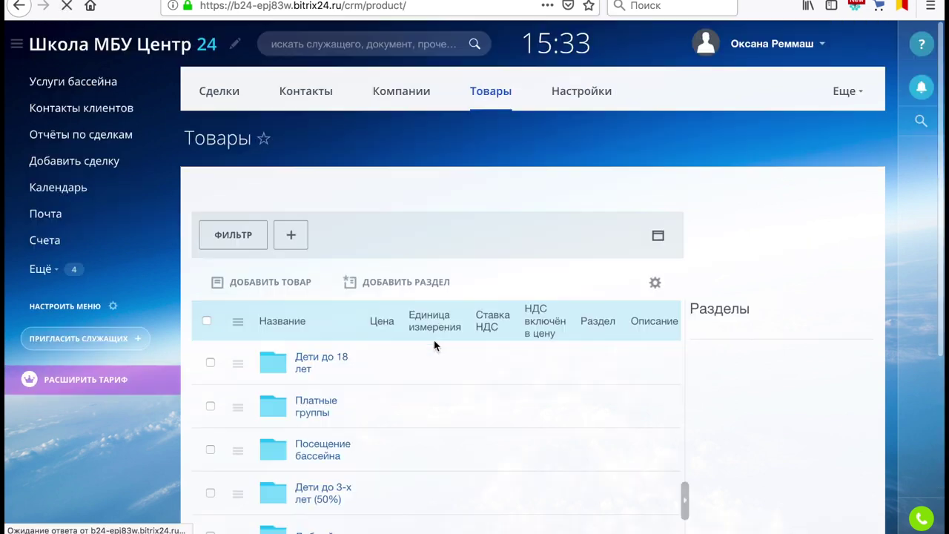
scroll(436, 339, "down", 3)
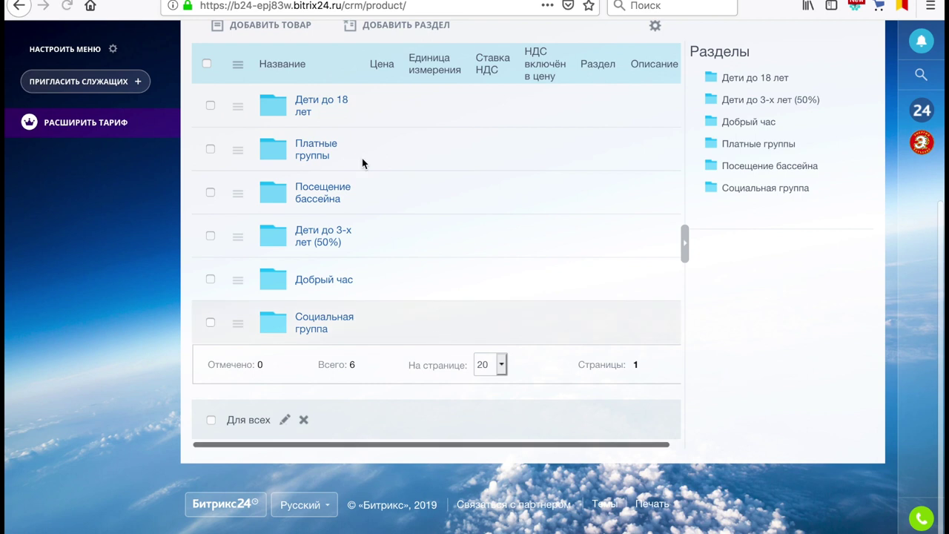
In the Дети до 18 лет section, start a new product named 'На месяц'
left_click(320, 107)
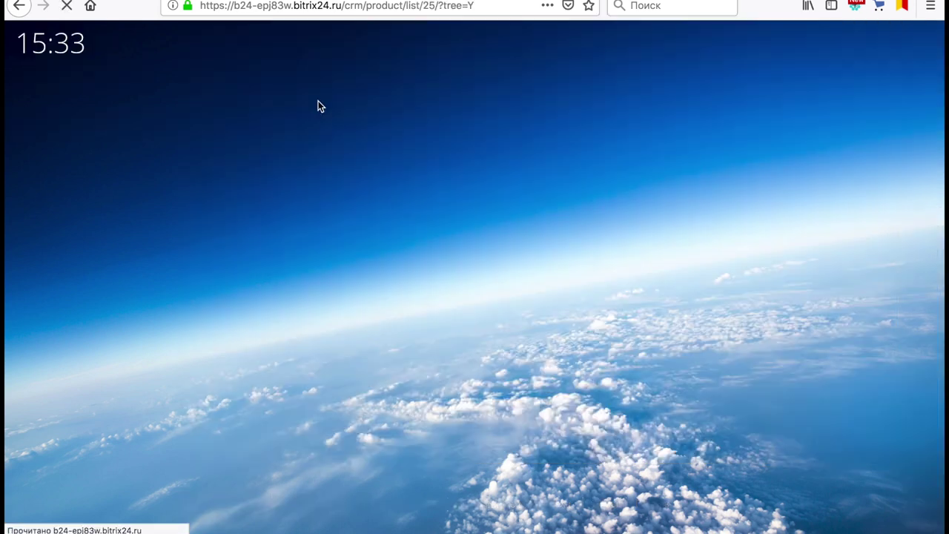
scroll(325, 323, "down", 3)
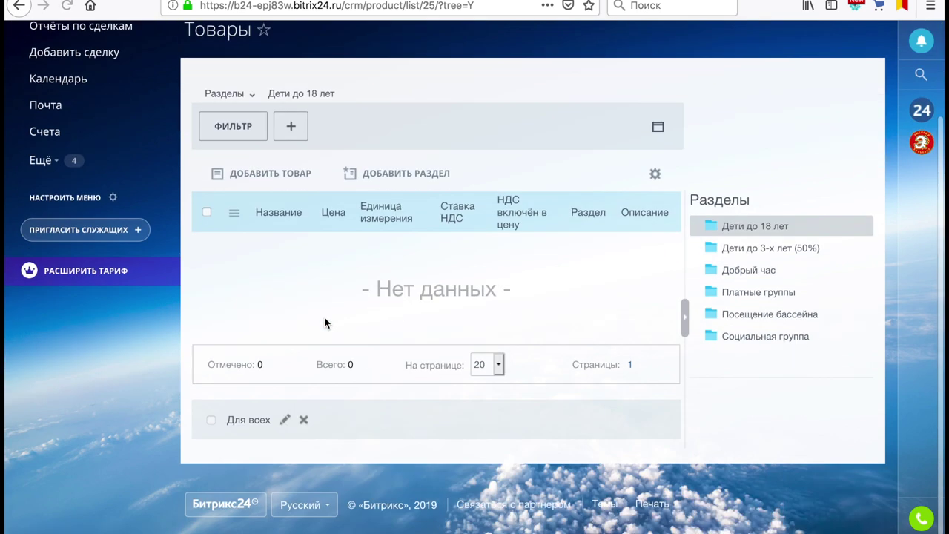
scroll(325, 323, "up", 3)
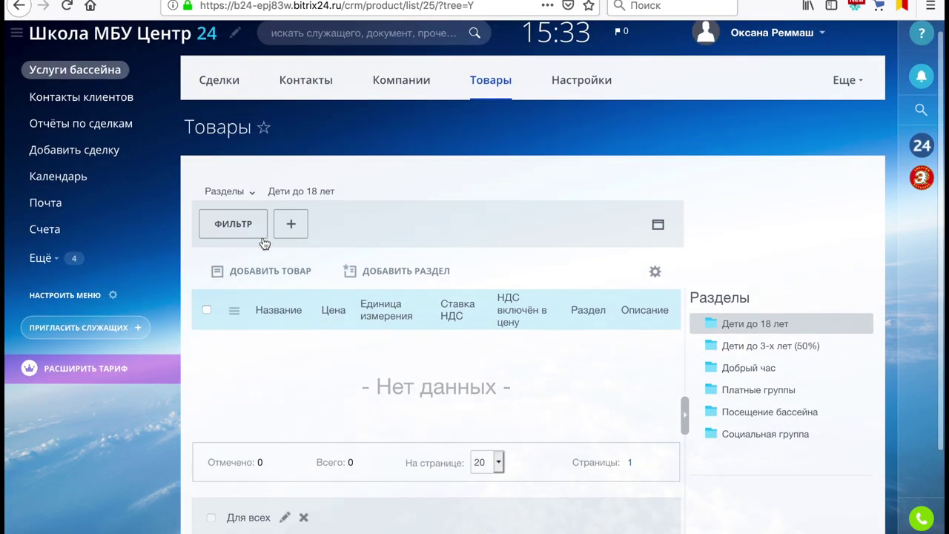
left_click(267, 272)
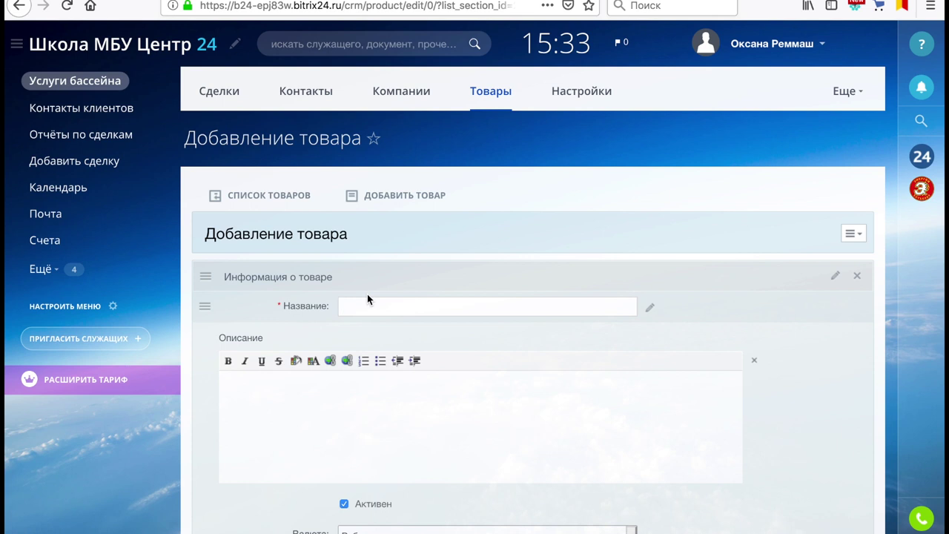
type("На")
type("месяц")
scroll(361, 307, "down", 4)
Price the product at 1000 with VAT included, leave the VAT rate unset, and save
left_click(363, 308)
type("1000")
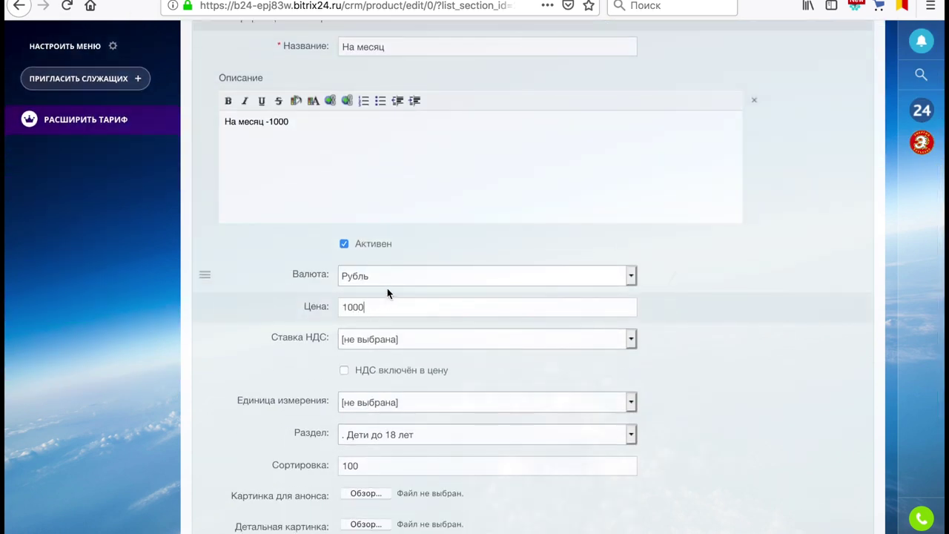
left_click(344, 370)
scroll(525, 388, "down", 3)
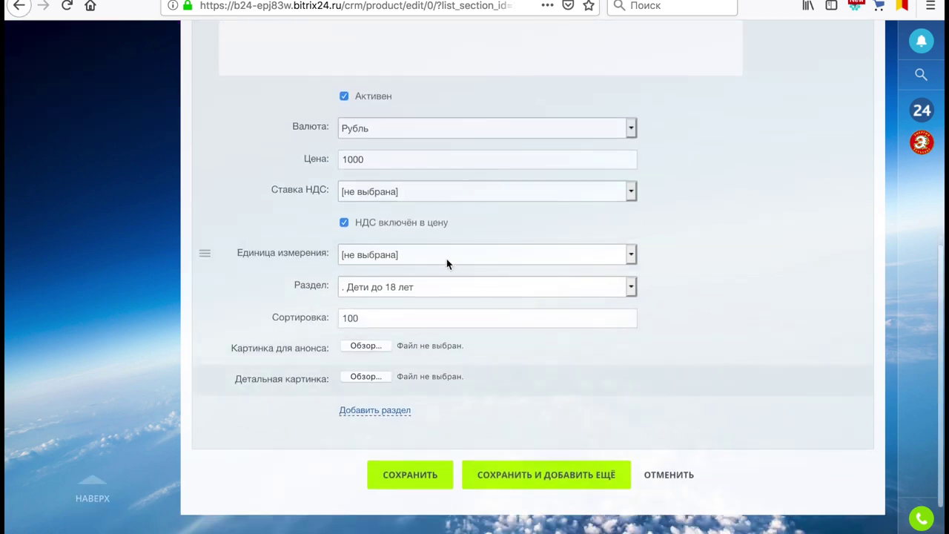
left_click(431, 191)
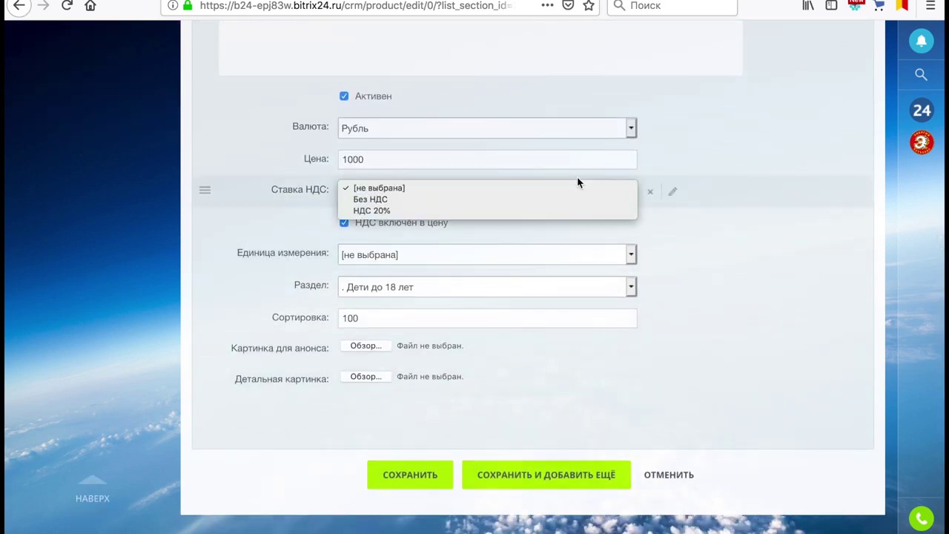
left_click(671, 222)
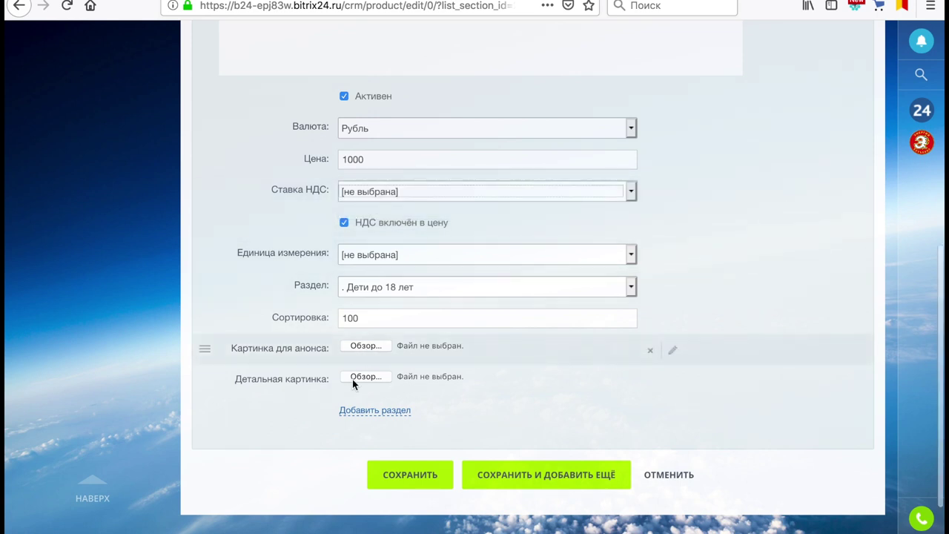
left_click(437, 477)
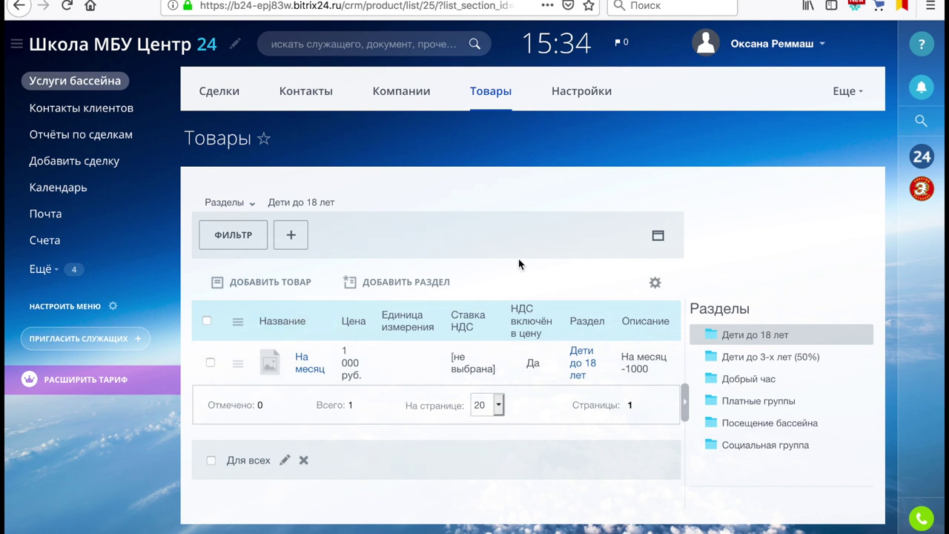
From the Разделы list, delete the Дети до 18 лет section and confirm removing its contents
left_click(234, 205)
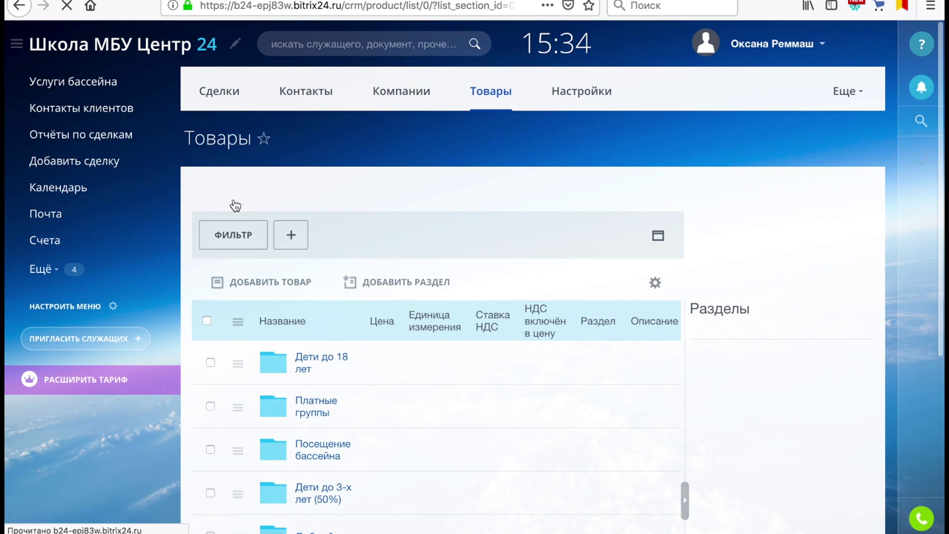
scroll(402, 312, "down", 4)
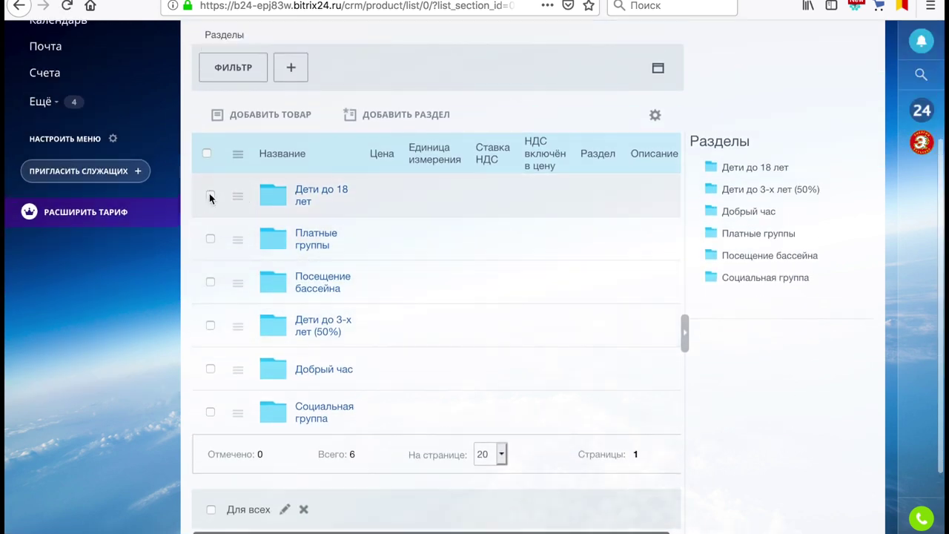
left_click(656, 117)
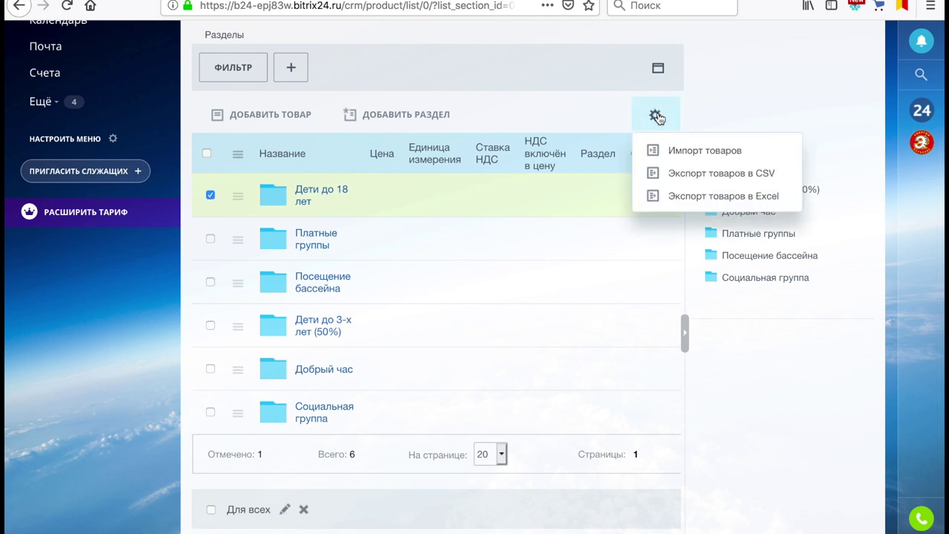
left_click(557, 119)
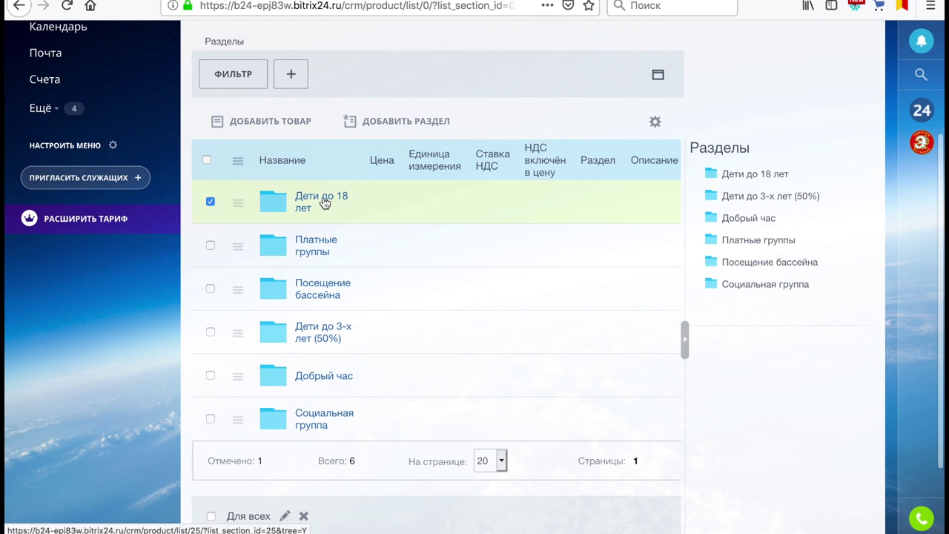
right_click(324, 202)
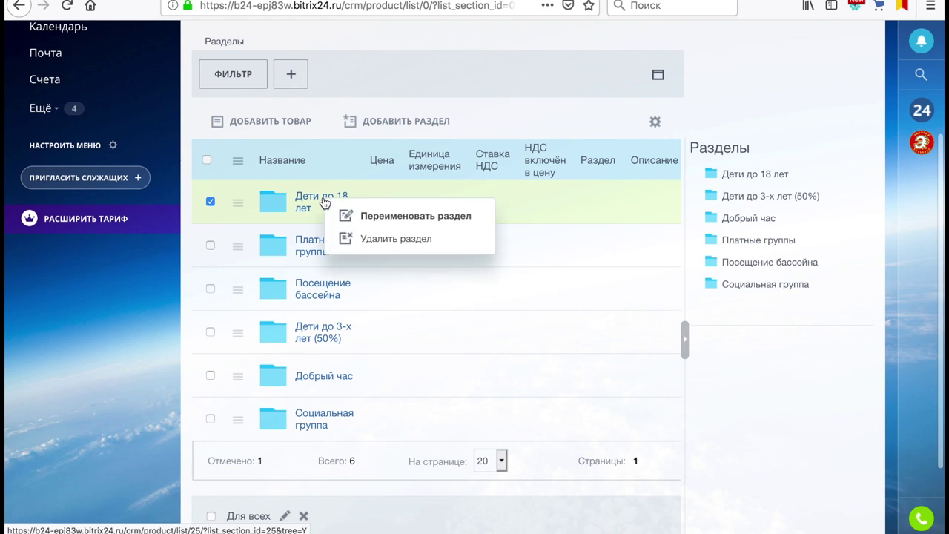
left_click(383, 241)
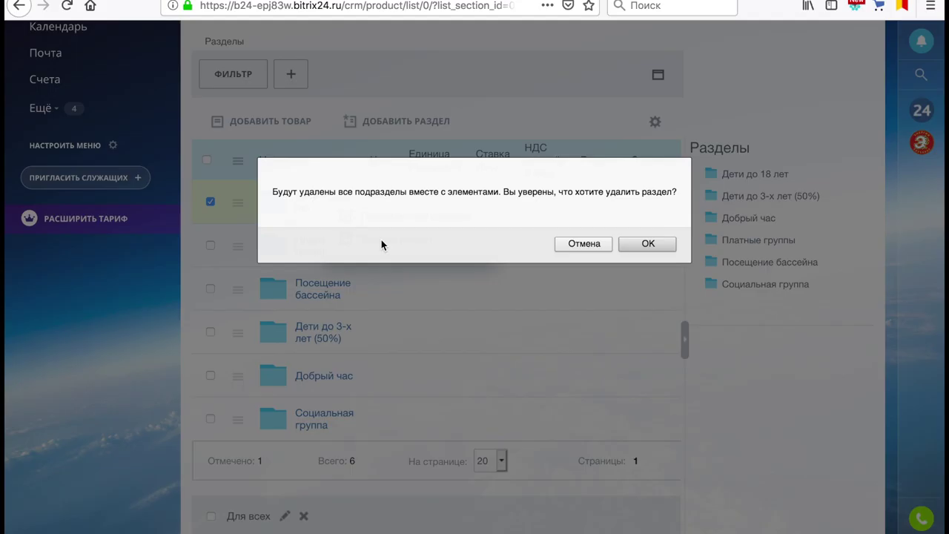
left_click(647, 244)
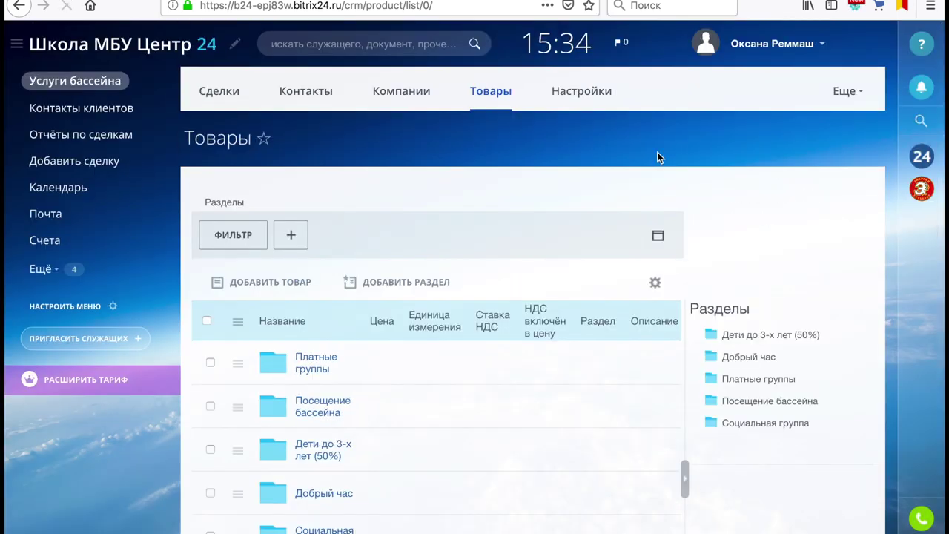
On the deals kanban, rename the Дети до 3-х лет (50%) stage to Тренер 3
scroll(517, 252, "down", 3)
scroll(517, 252, "down", 3)
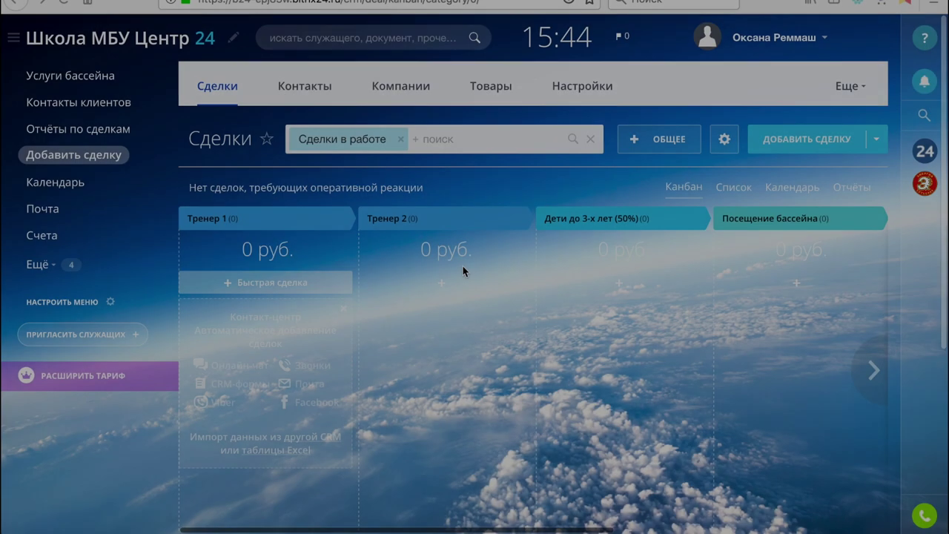
scroll(462, 264, "down", 2)
scroll(462, 271, "down", 2)
scroll(462, 271, "up", 3)
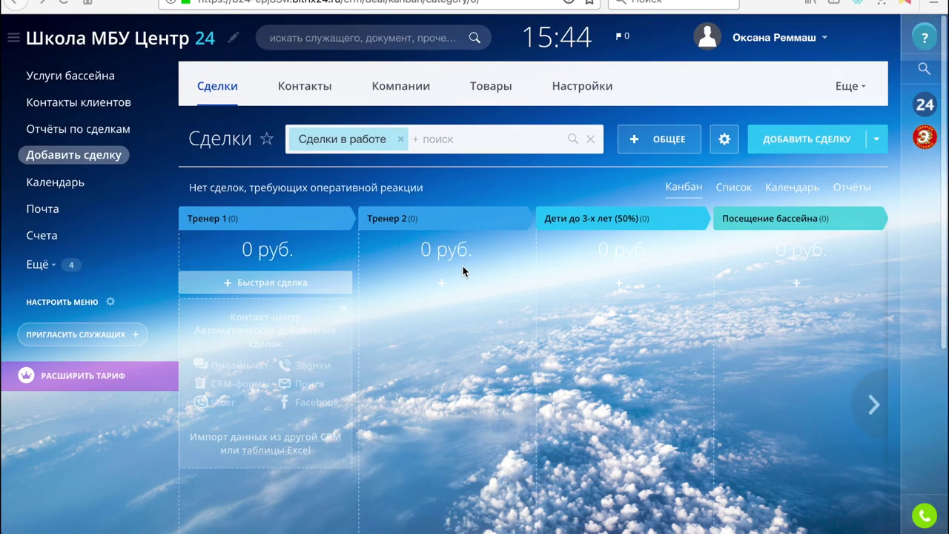
left_click(217, 92)
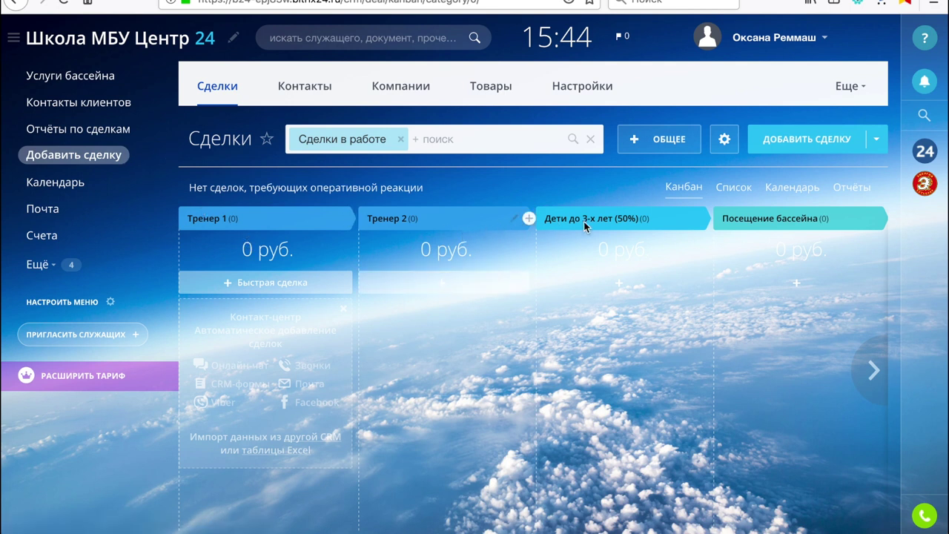
left_click(692, 220)
triple_click(646, 218)
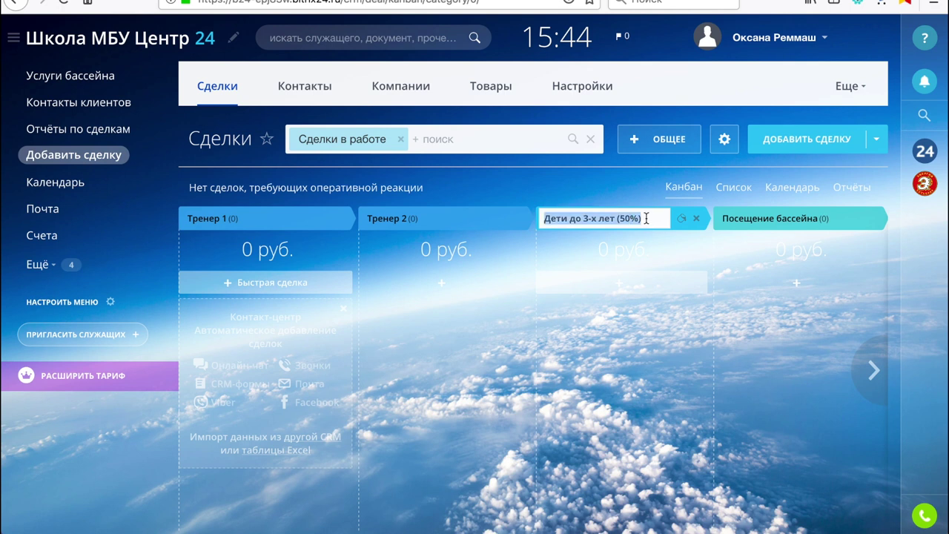
key("BackSpace")
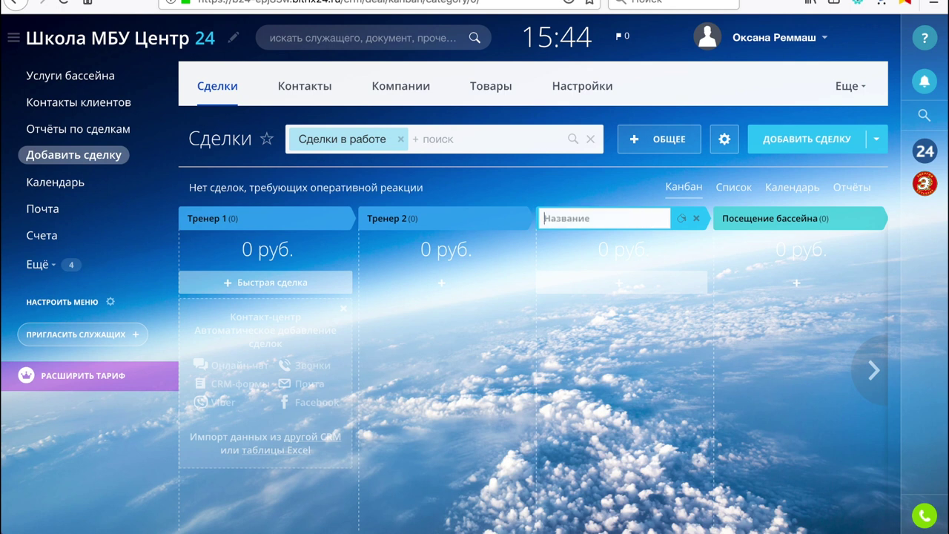
type("Nh")
key("BackSpace")
key("BackSpace")
key("BackSpace")
type("Тр")
left_click(682, 218)
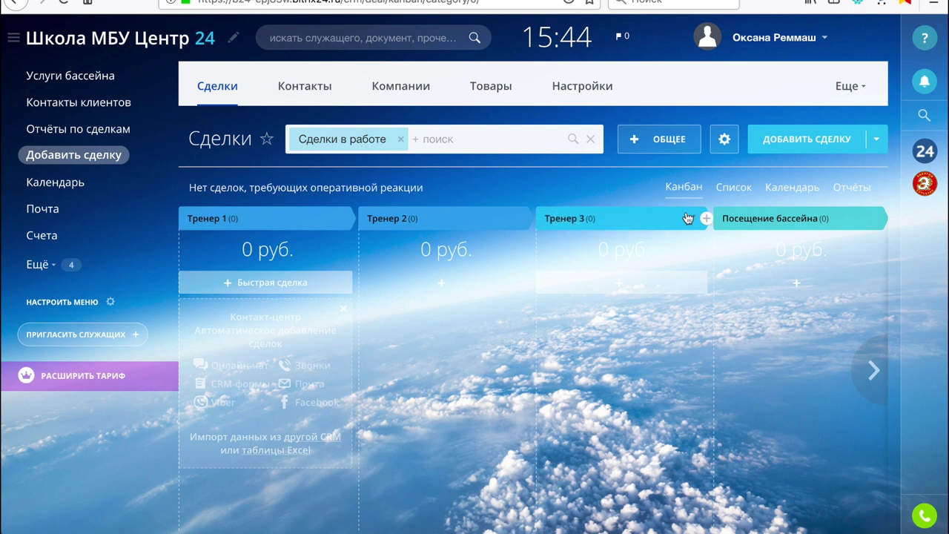
Rename Посещение бассейна to Тренер 4 and begin renaming Платные Группы to Тренер 5
scroll(686, 211, "right", 3)
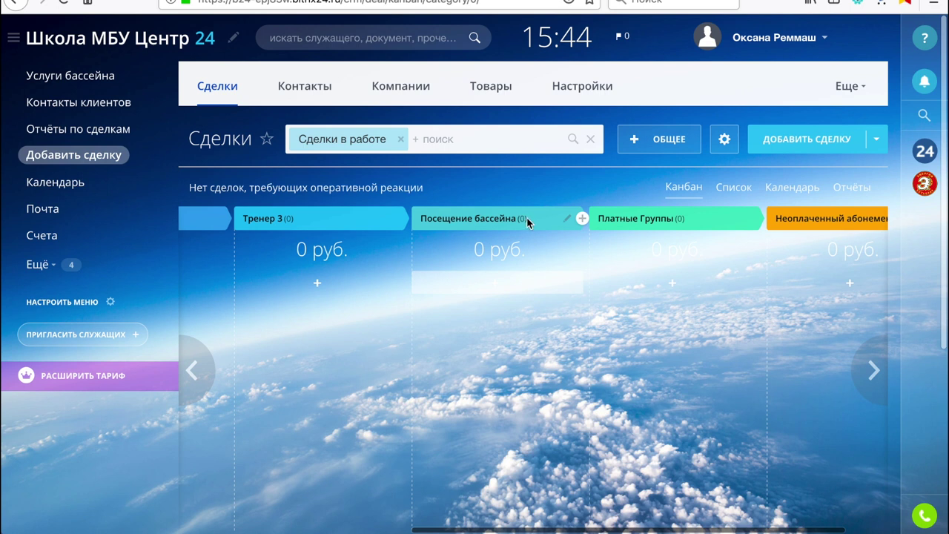
left_click(568, 221)
key("BackSpace")
key("BackSpace")
key("BackSpace")
key("BackSpace")
key("BackSpace")
key("BackSpace")
key("BackSpace")
key("BackSpace")
key("BackSpace")
key("BackSpace")
key("BackSpace")
key("BackSpace")
key("BackSpace")
key("BackSpace")
key("BackSpace")
key("BackSpace")
key("BackSpace")
key("BackSpace")
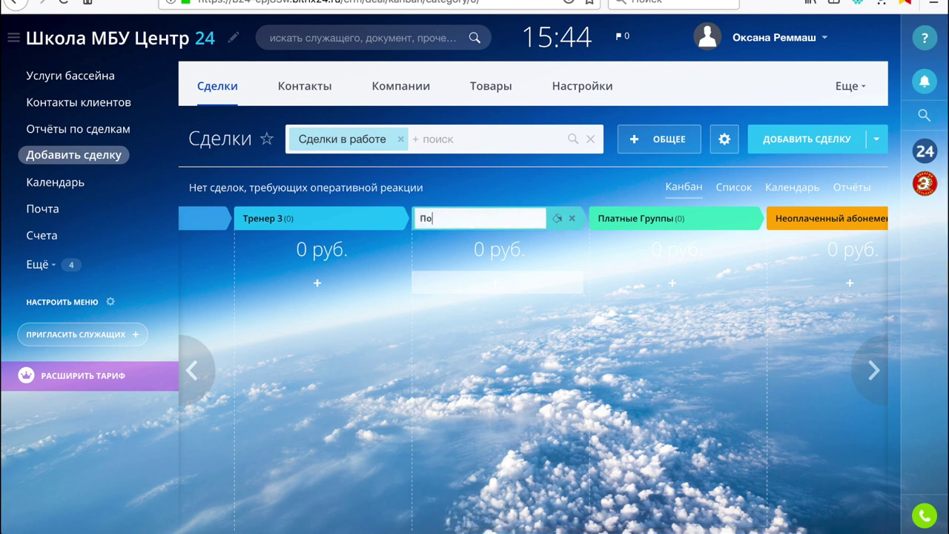
type("Тренер 4")
key("Return")
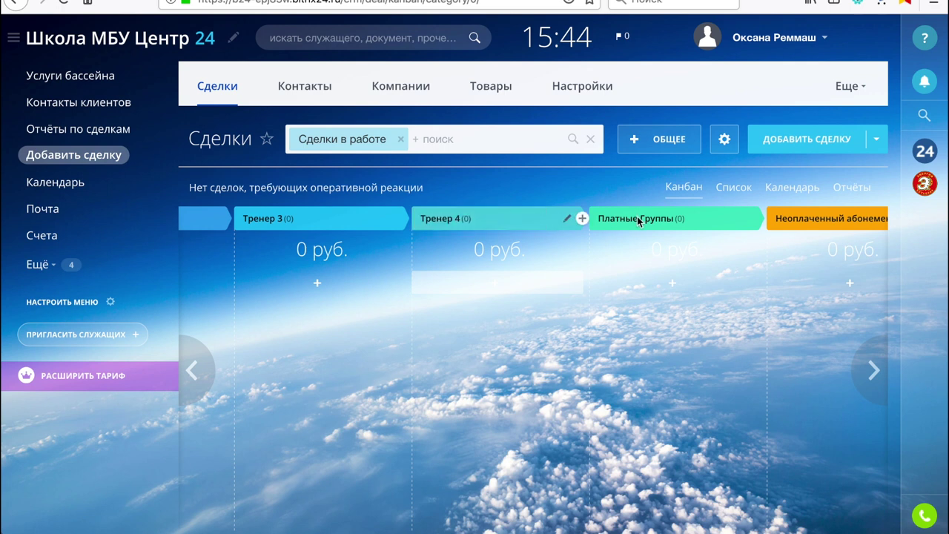
left_click(739, 219)
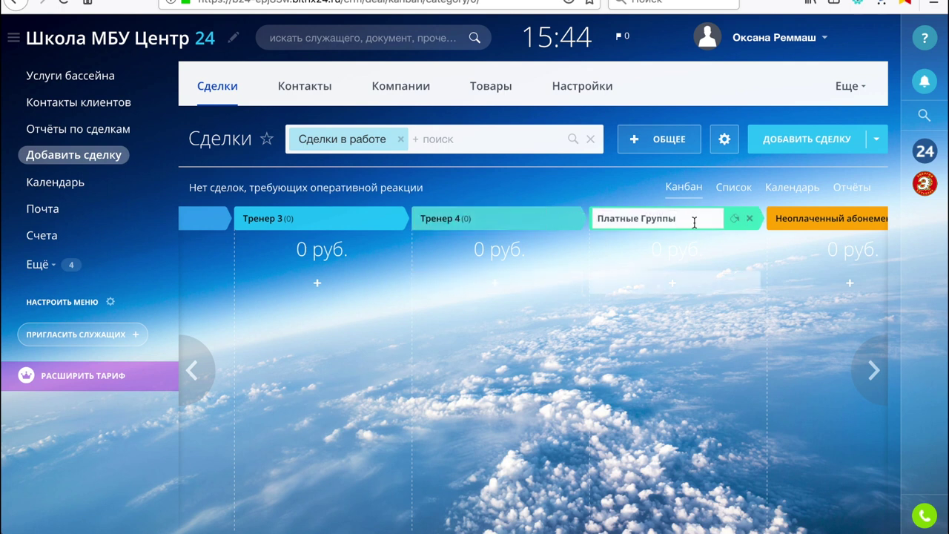
key("BackSpace")
key("BackSpace")
key("BackSpace")
key("BackSpace")
key("BackSpace")
key("BackSpace")
key("BackSpace")
key("BackSpace")
key("BackSpace")
key("BackSpace")
key("BackSpace")
key("BackSpace")
key("BackSpace")
key("BackSpace")
type("Т")
Make the Тренер 5 stage green, cancel the accidental delete, and save its name
left_click(736, 222)
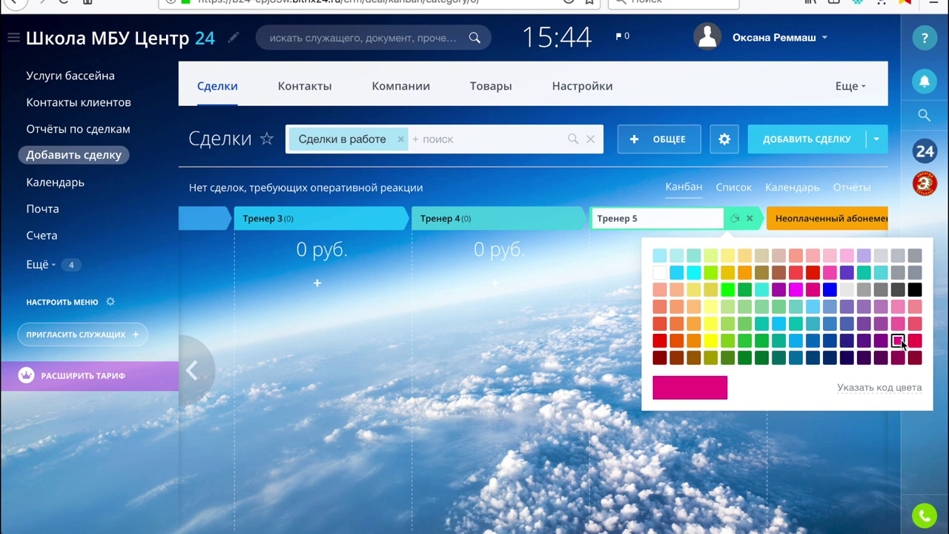
left_click(879, 306)
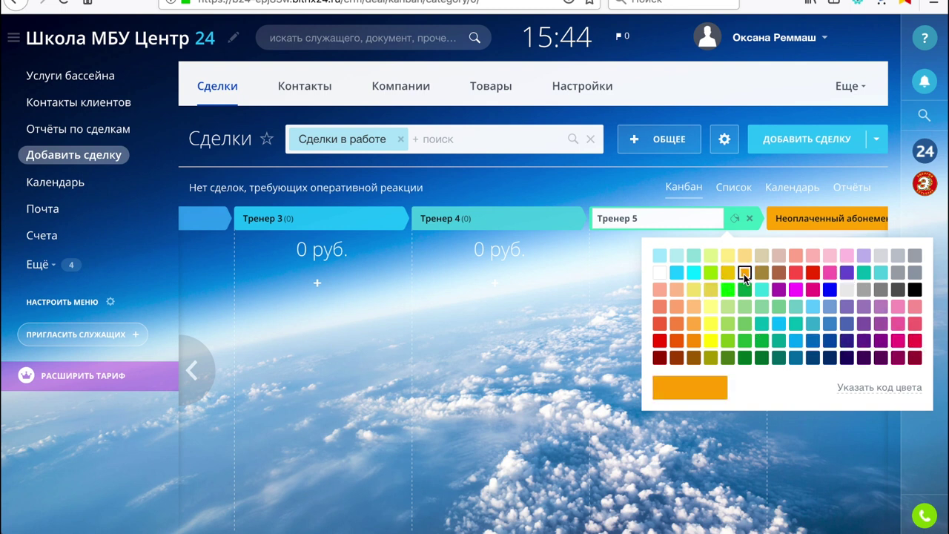
left_click(765, 322)
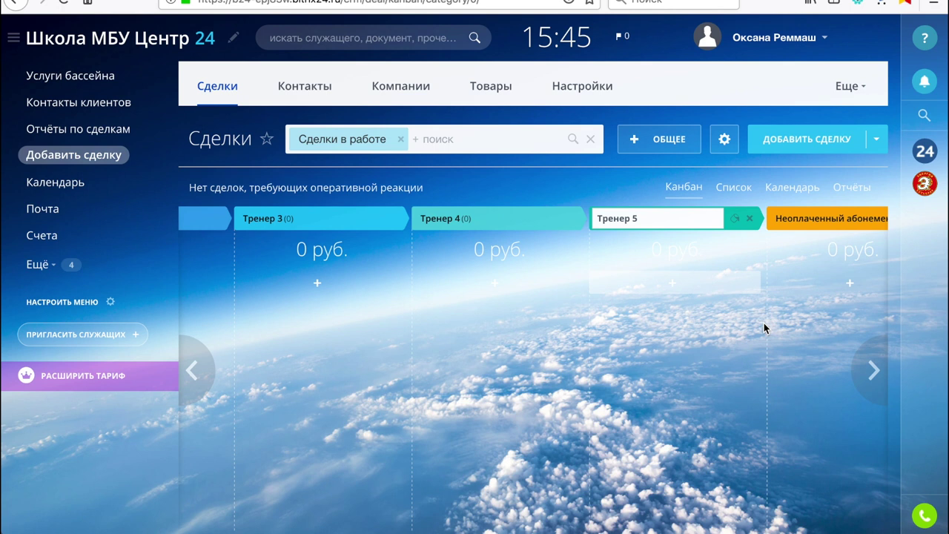
left_click(751, 220)
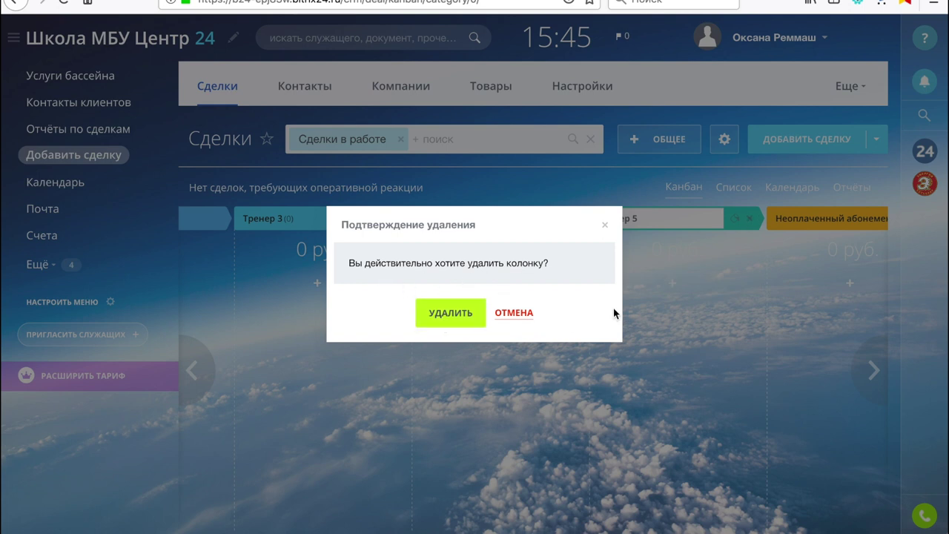
left_click(517, 312)
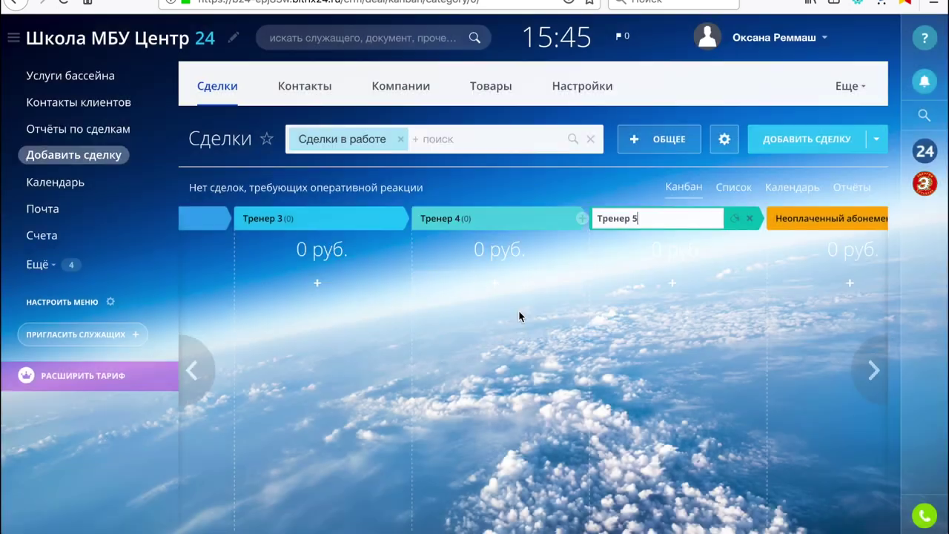
left_click(651, 252)
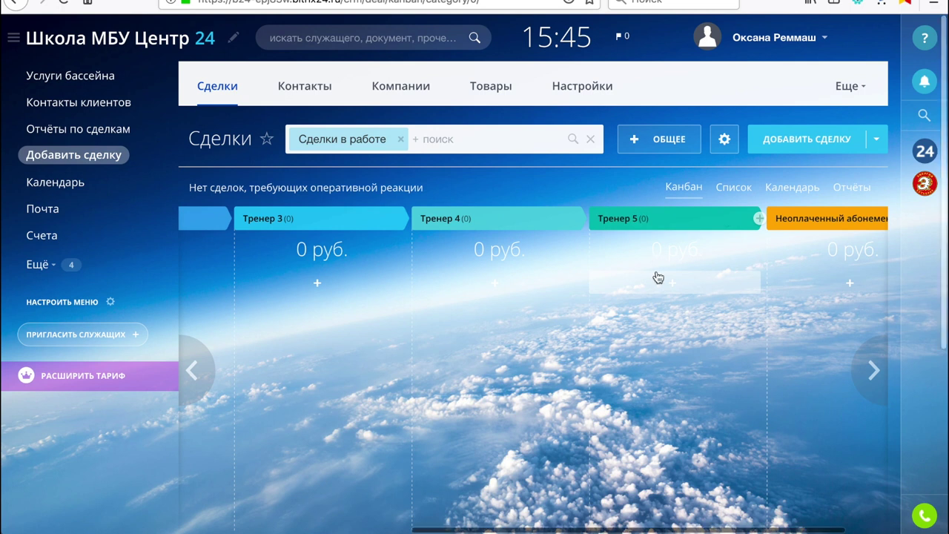
scroll(659, 278, "right", 2)
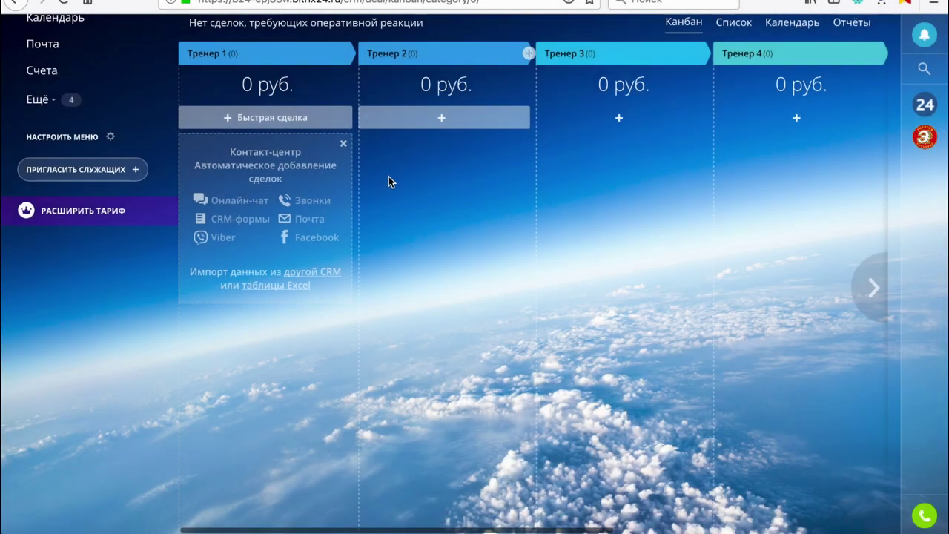
scroll(388, 176, "up", 2)
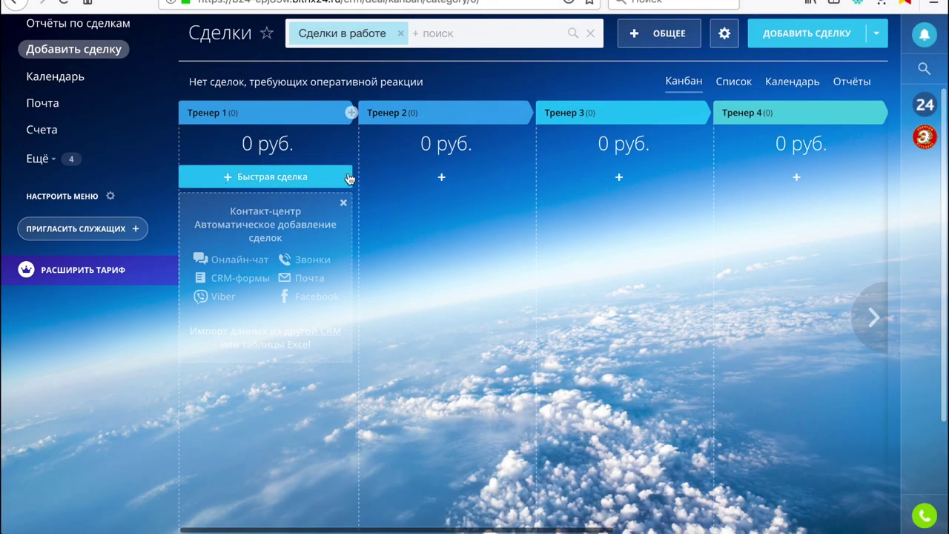
Create quick deal 'Группа 1 МП' in Тренер 1 with the first suggested contact as client
left_click(282, 179)
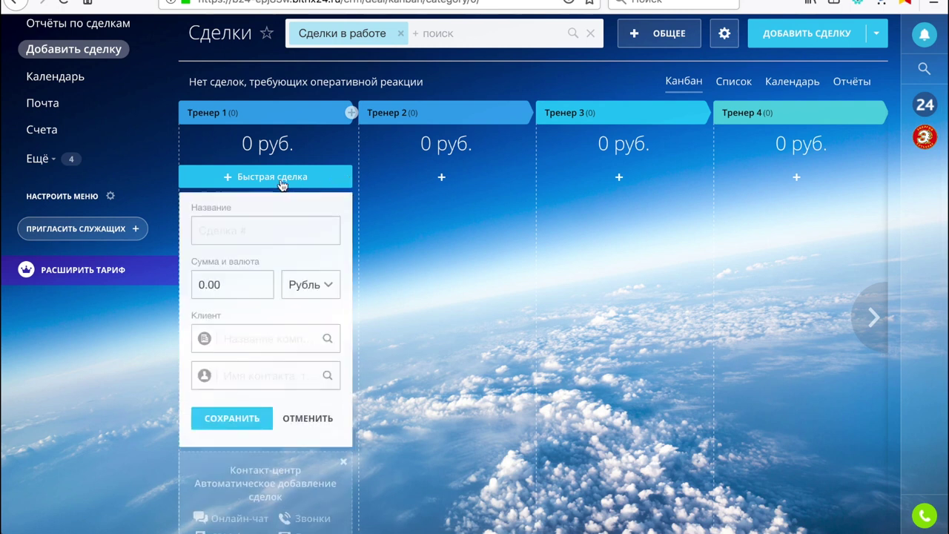
type("Группа")
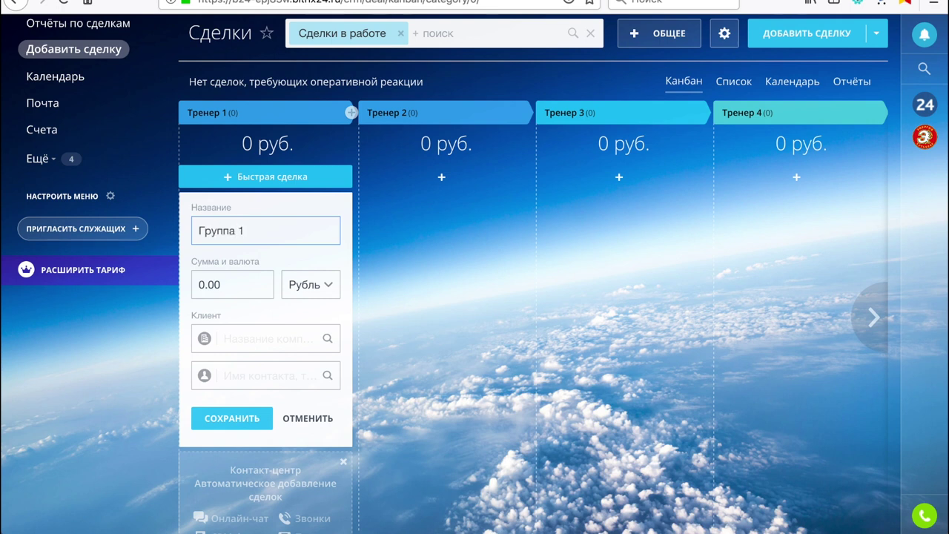
type(" 1 МП")
left_click(250, 377)
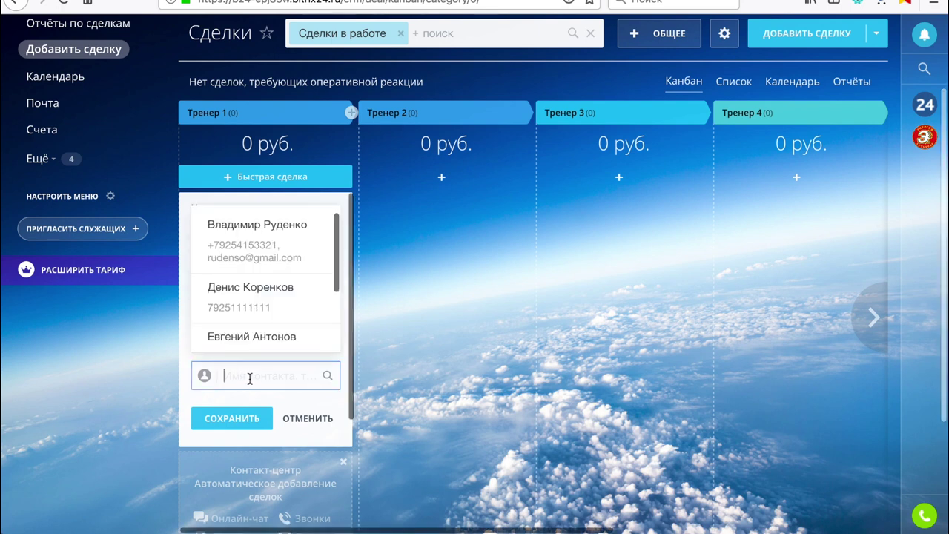
left_click(256, 255)
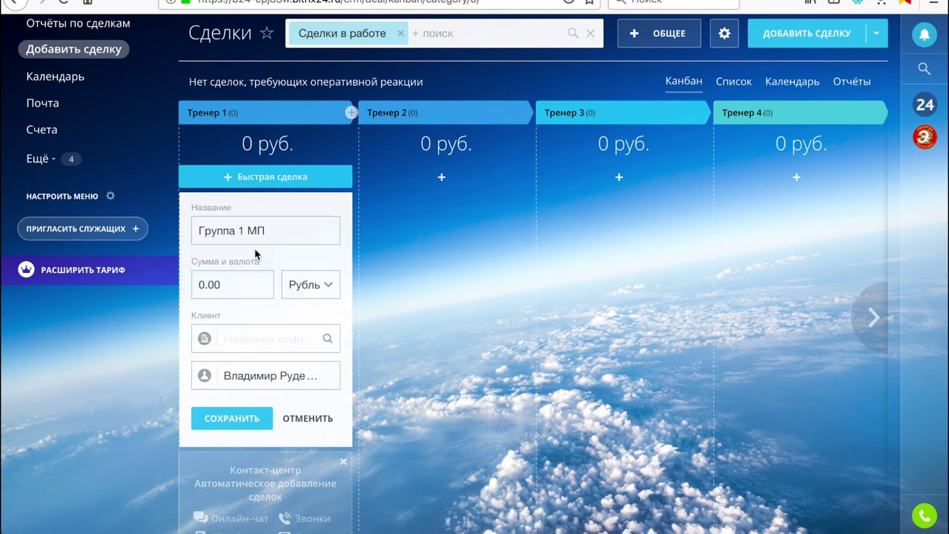
left_click(237, 419)
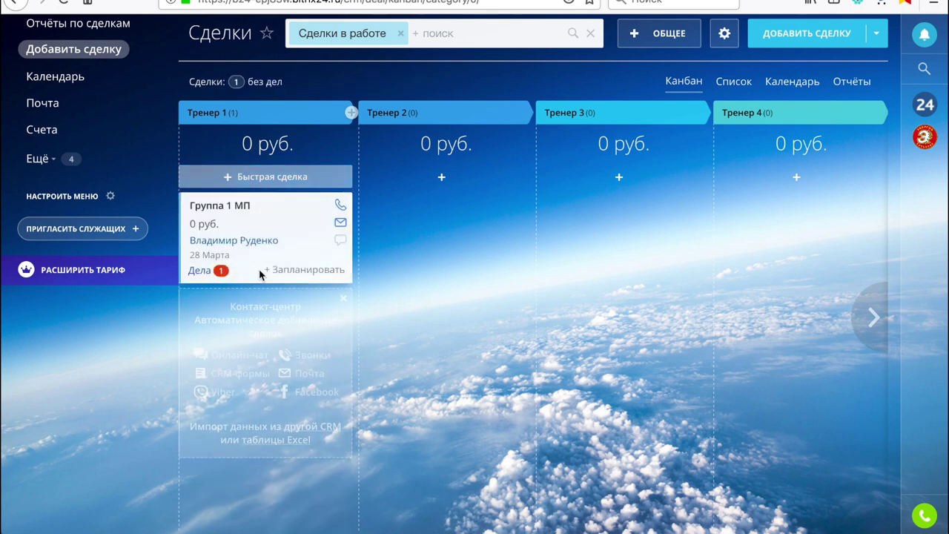
left_click(208, 211)
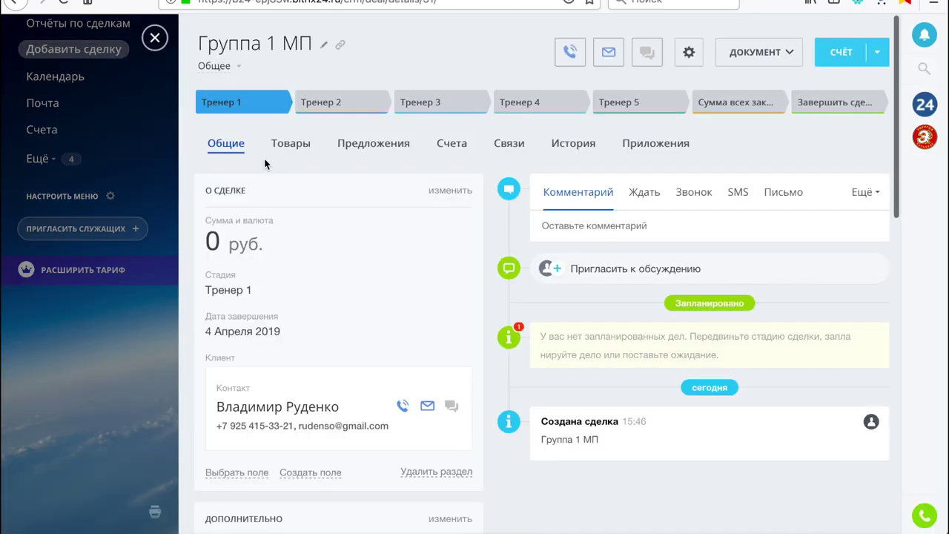
Add the 'Обучение детей 7-8 лет – абонемент на 8 занятий' product to the deal, save, and close it
left_click(294, 145)
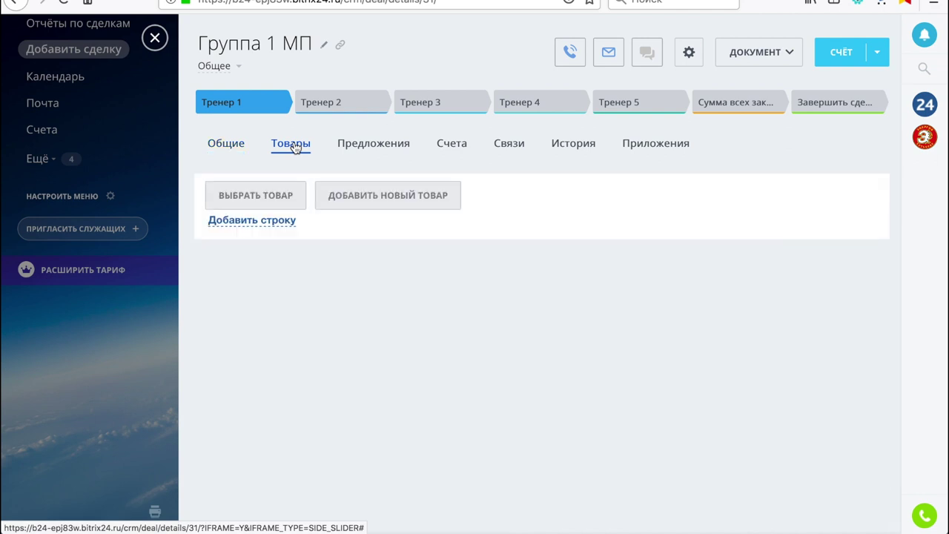
left_click(268, 196)
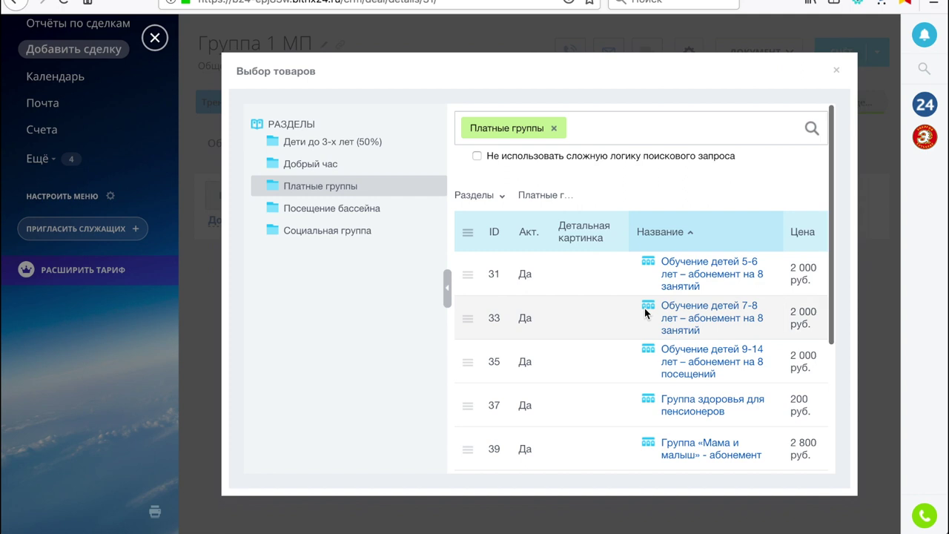
scroll(644, 311, "down", 1)
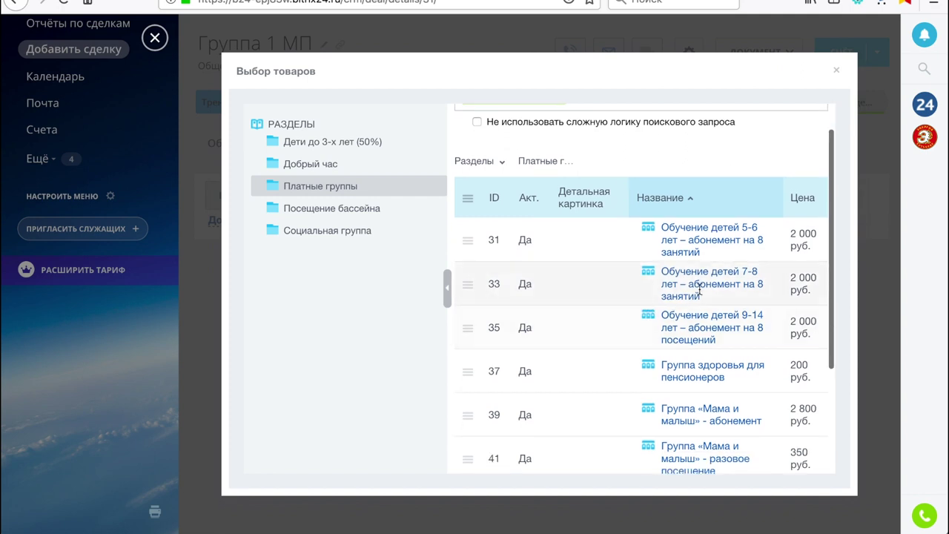
left_click(467, 287)
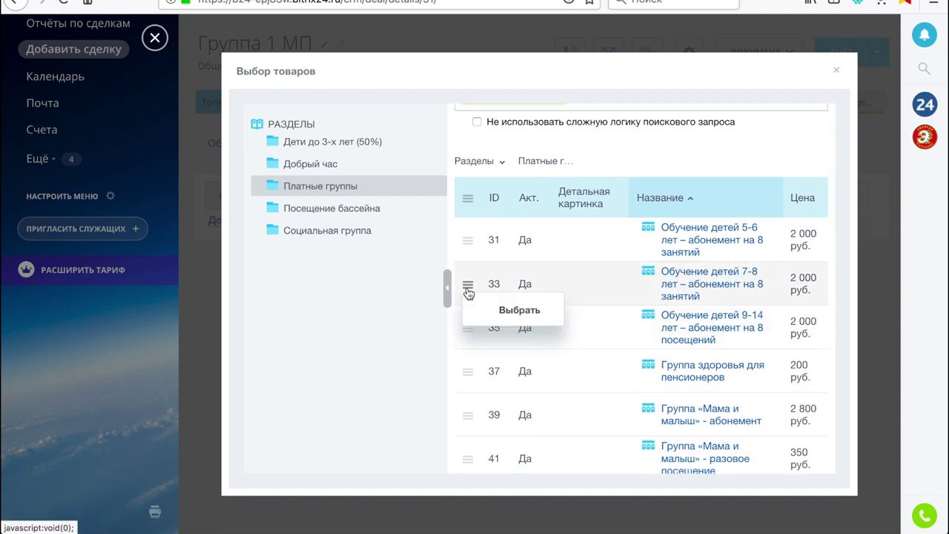
left_click(510, 309)
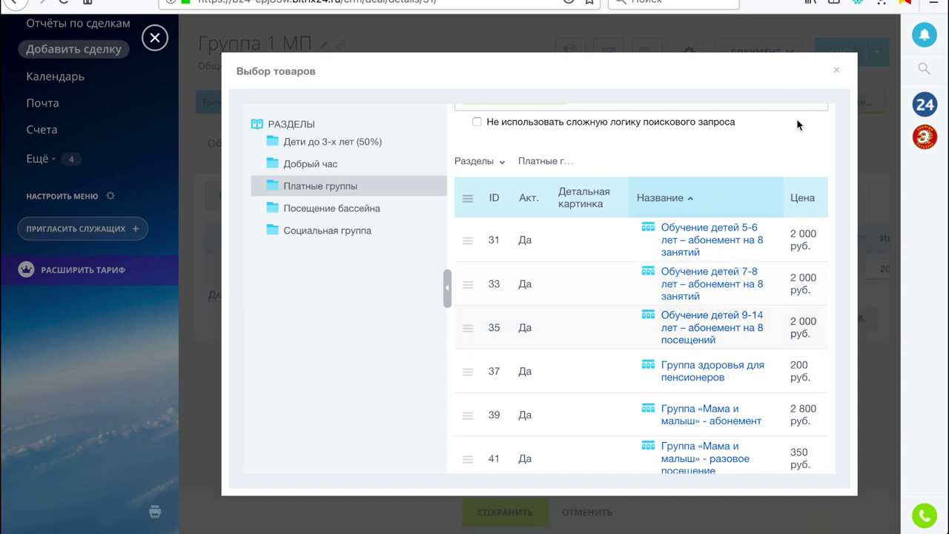
left_click(837, 71)
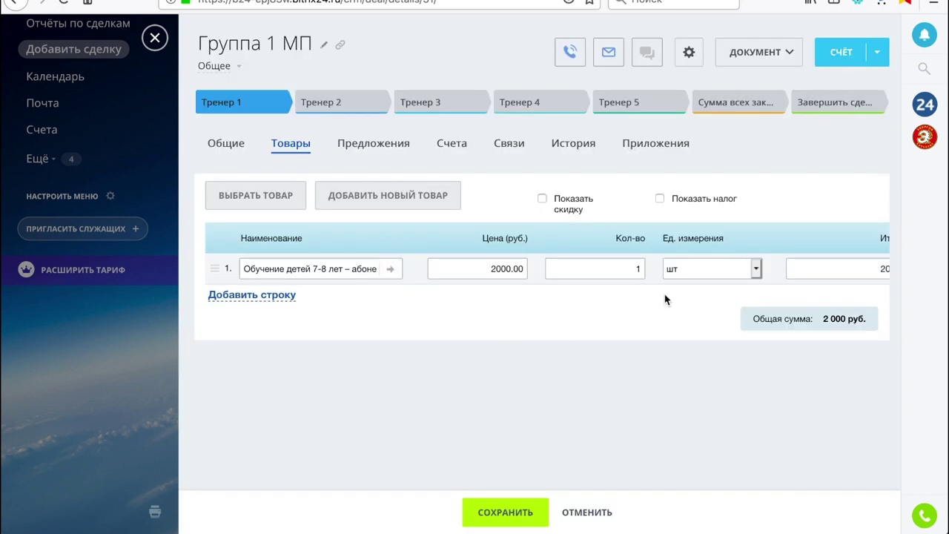
scroll(599, 309, "right", 3)
scroll(599, 309, "left", 3)
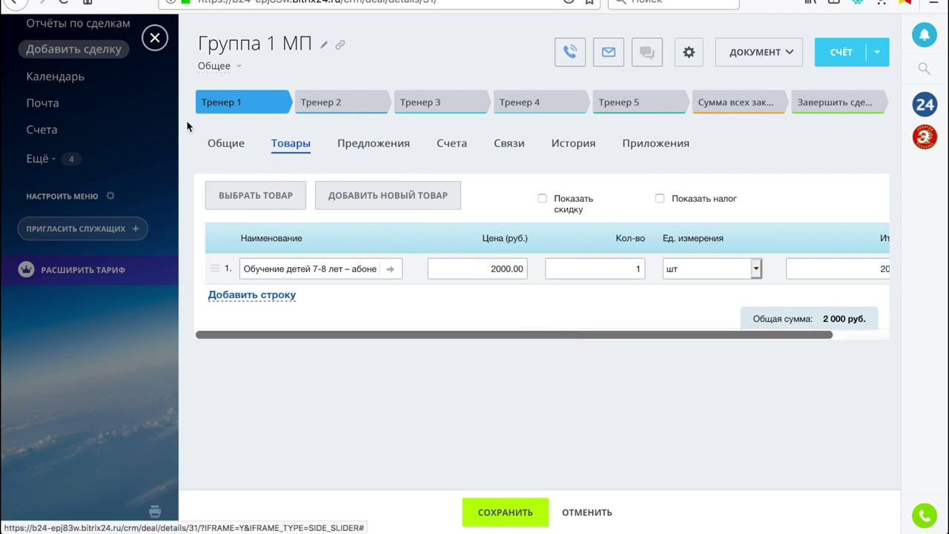
left_click(496, 517)
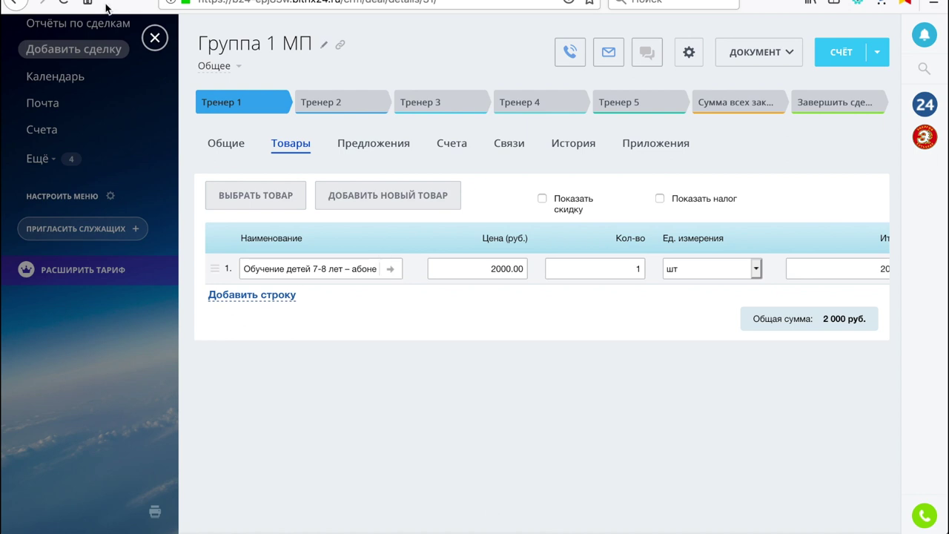
left_click(155, 39)
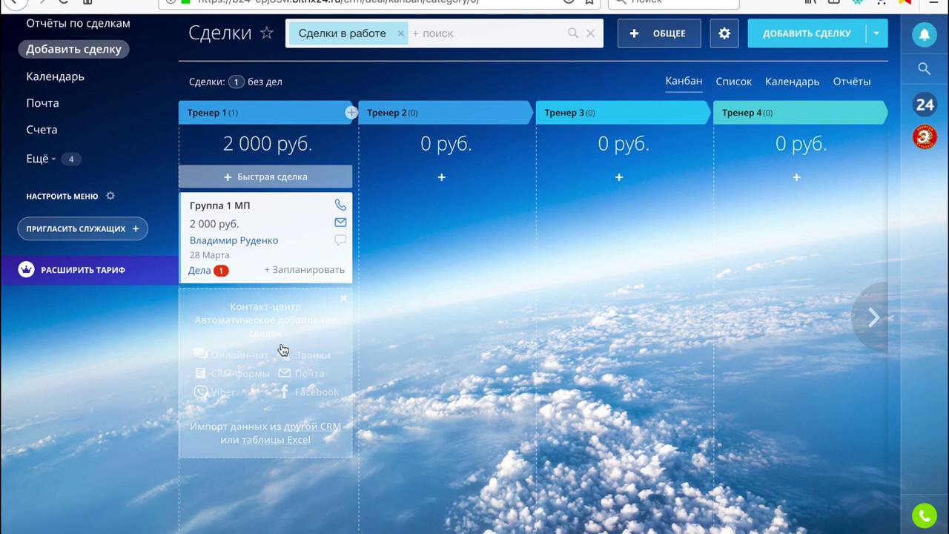
Dismiss the contact-center promo and start a quick deal in Тренер 1 with a different contact as client
scroll(281, 344, "down", 2)
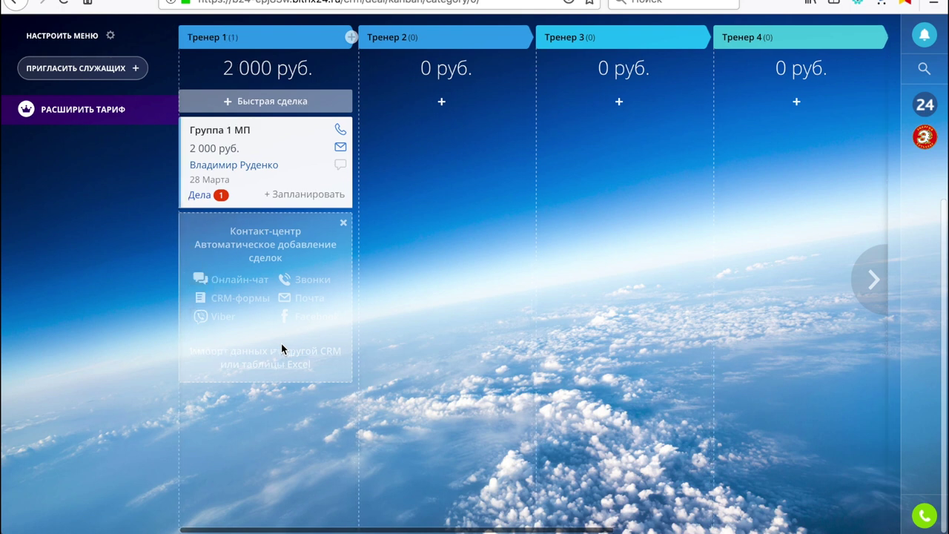
left_click(344, 223)
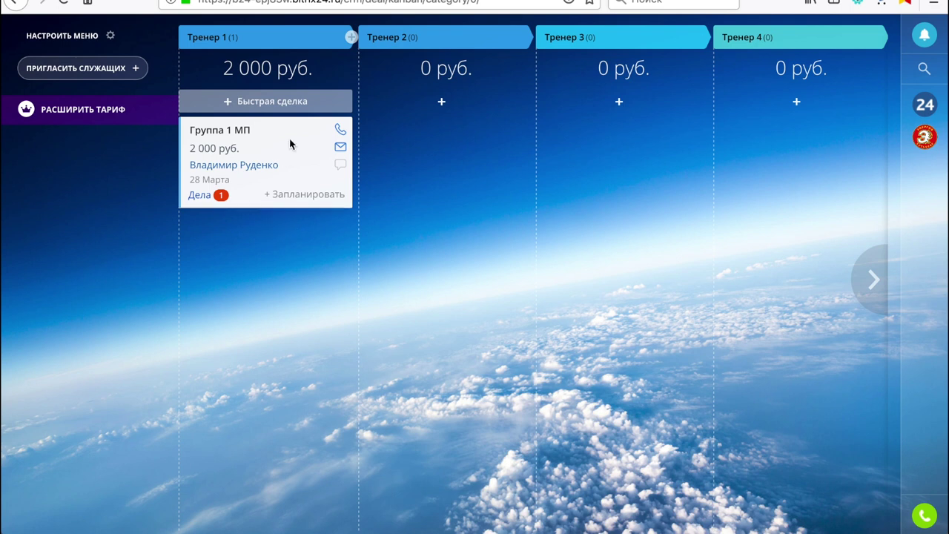
left_click(263, 107)
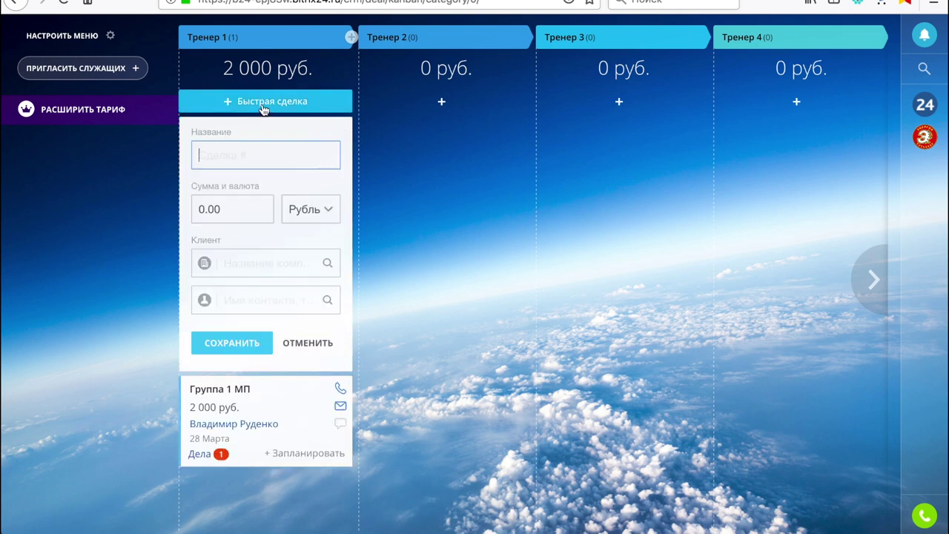
left_click(268, 298)
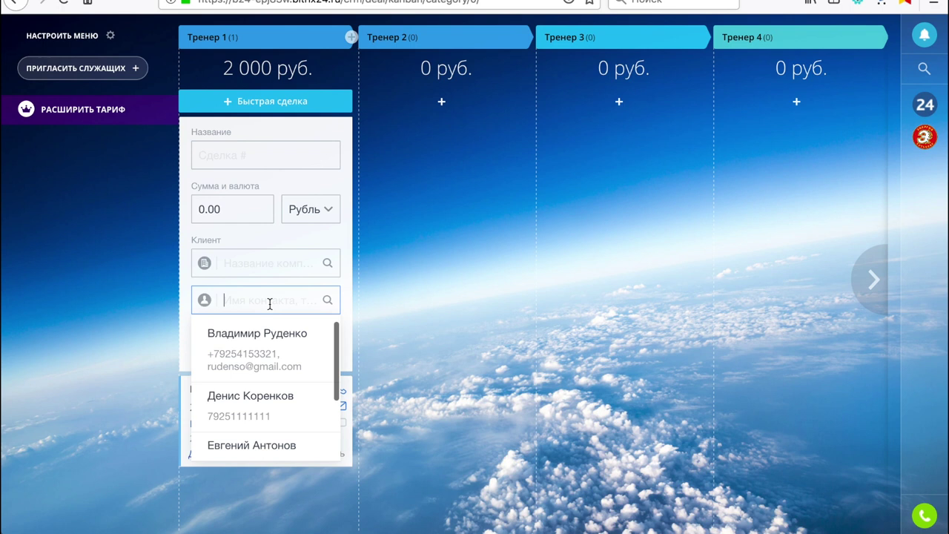
left_click(264, 410)
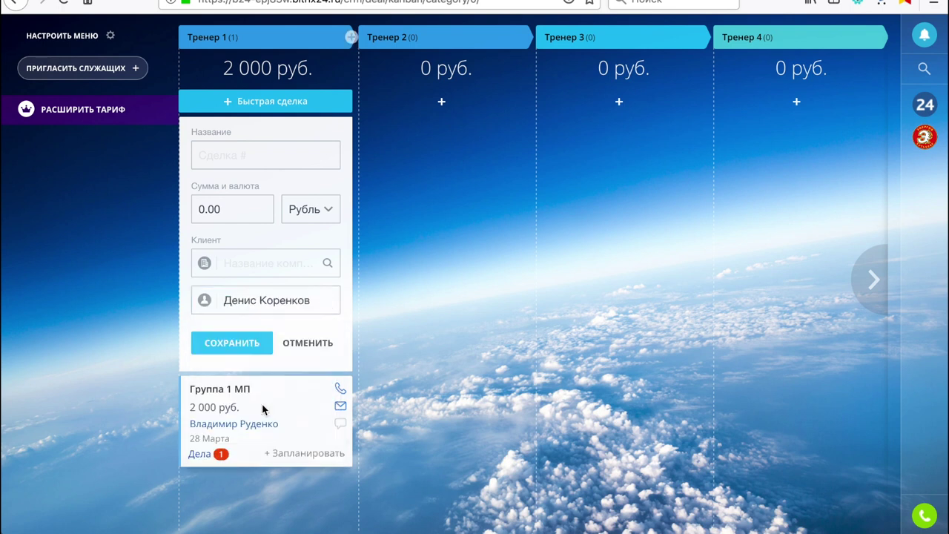
Name the quick deal 'Группа 2 МП', clear its amount, save it and open its card
left_click(243, 161)
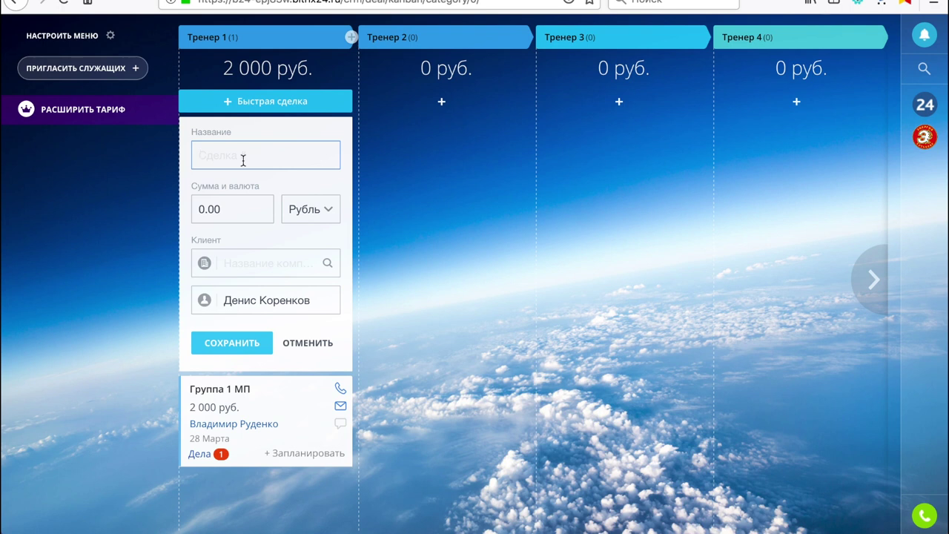
type("Группа 2 МП")
left_click(240, 209)
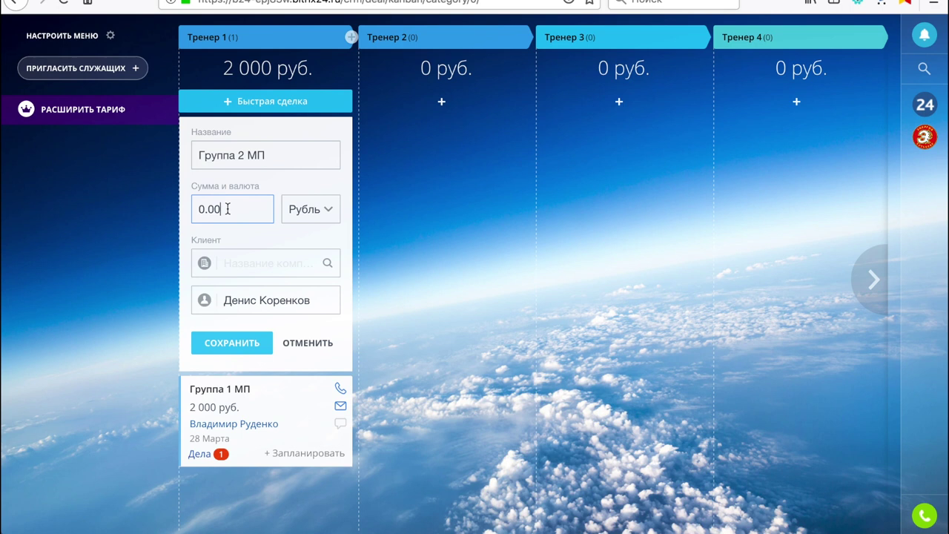
key("BackSpace")
left_click(232, 343)
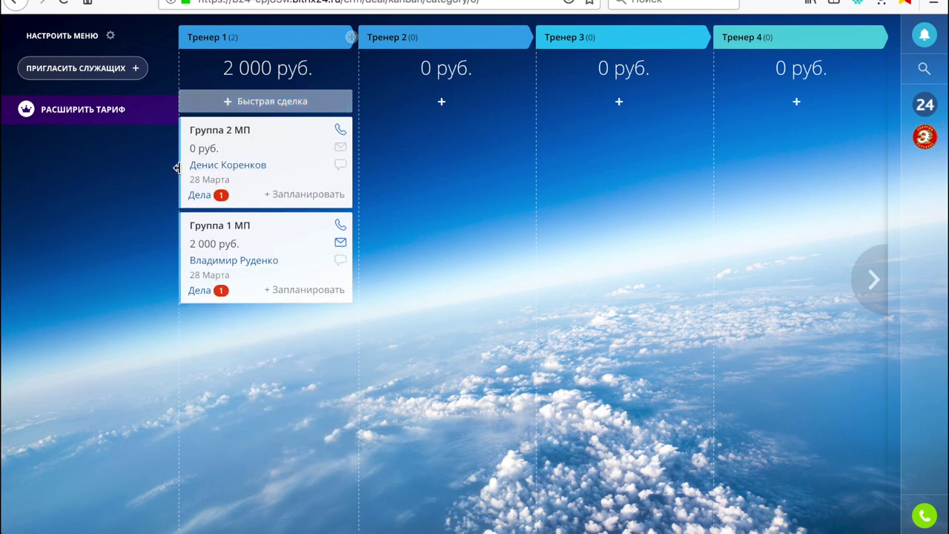
left_click(218, 132)
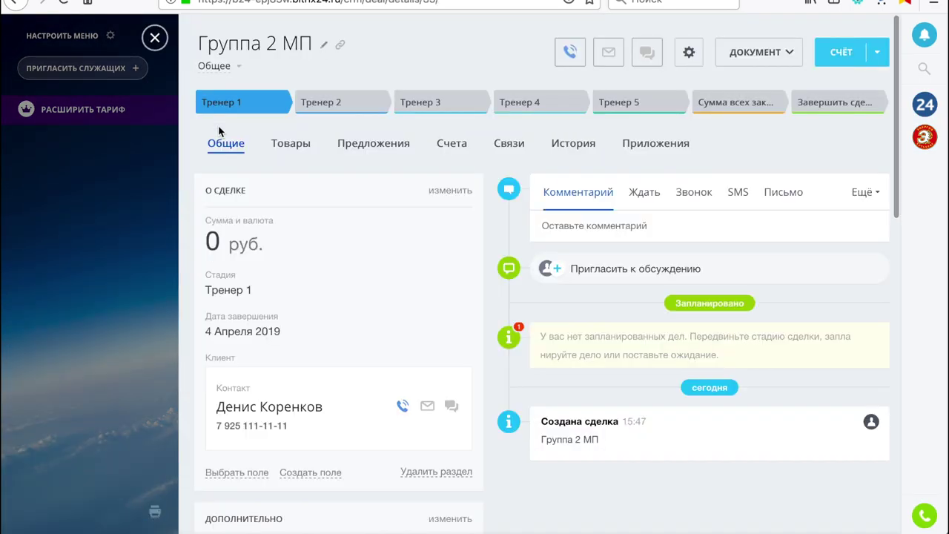
Add the single aquaerobics visit (row 45, 300 руб.) to Группа 2 МП's products, save, and close the deal
left_click(297, 150)
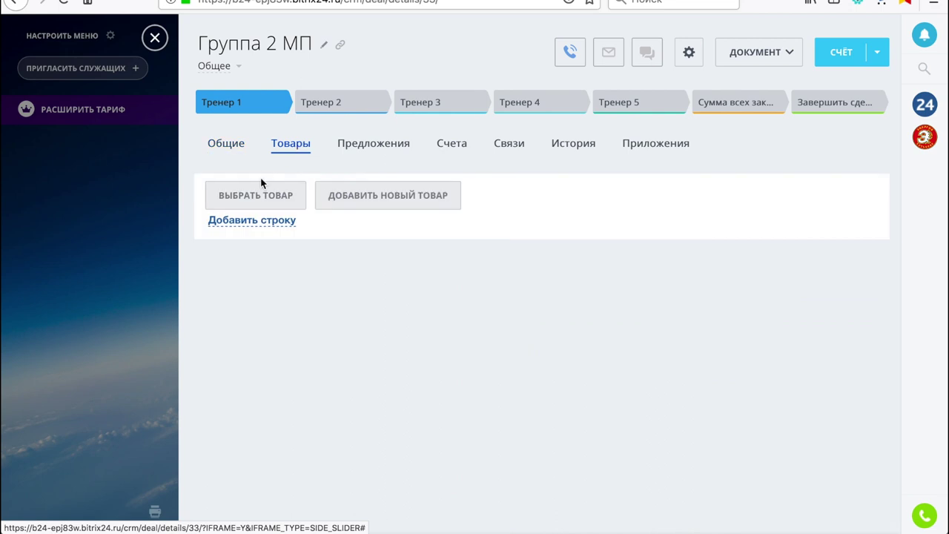
left_click(269, 198)
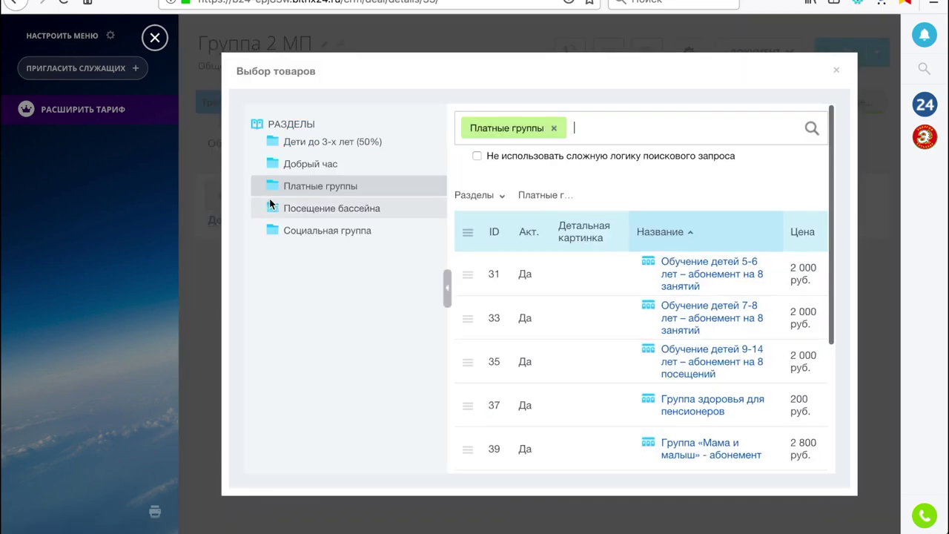
scroll(690, 292, "down", 1)
scroll(690, 293, "down", 3)
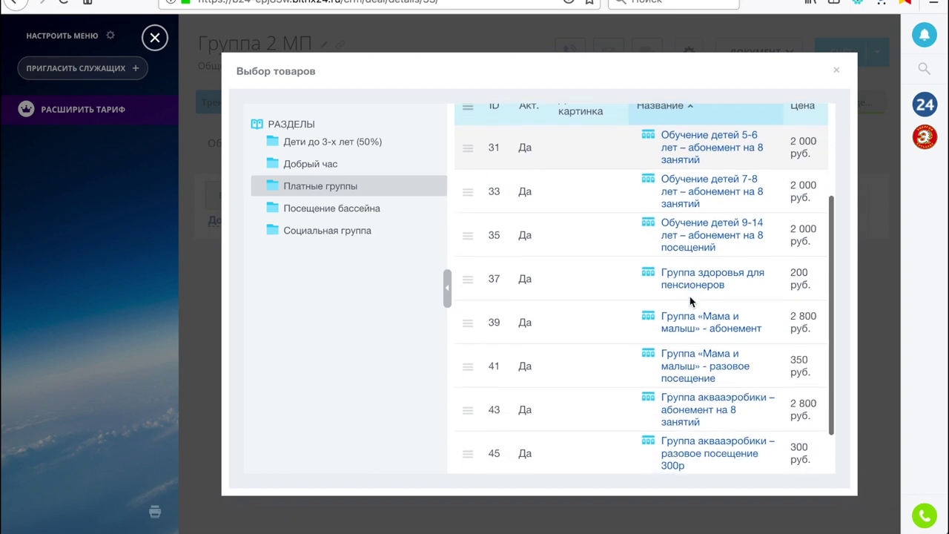
scroll(605, 323, "down", 2)
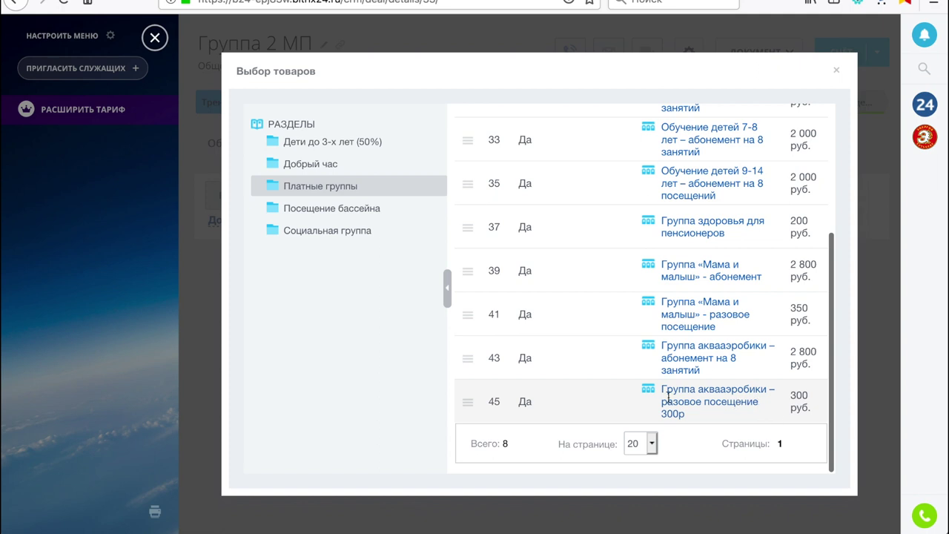
left_click(469, 404)
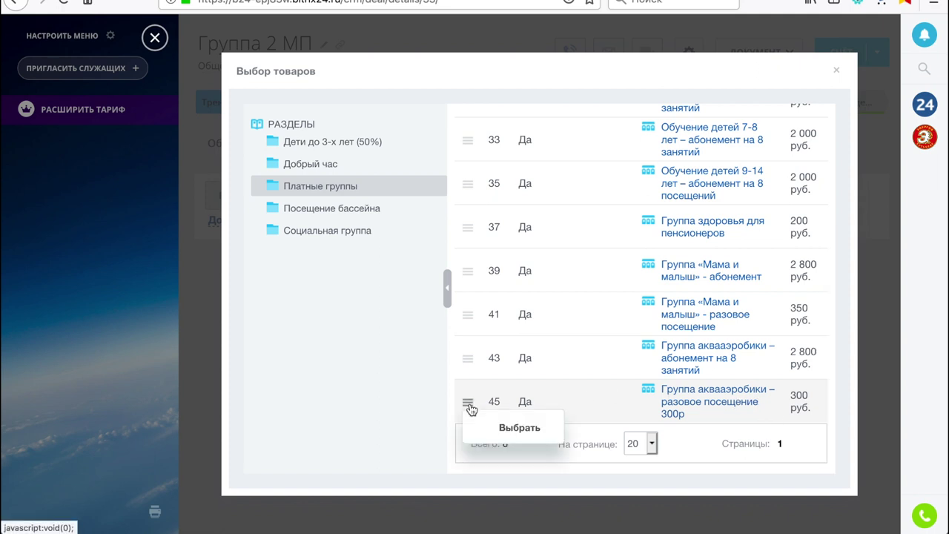
left_click(519, 430)
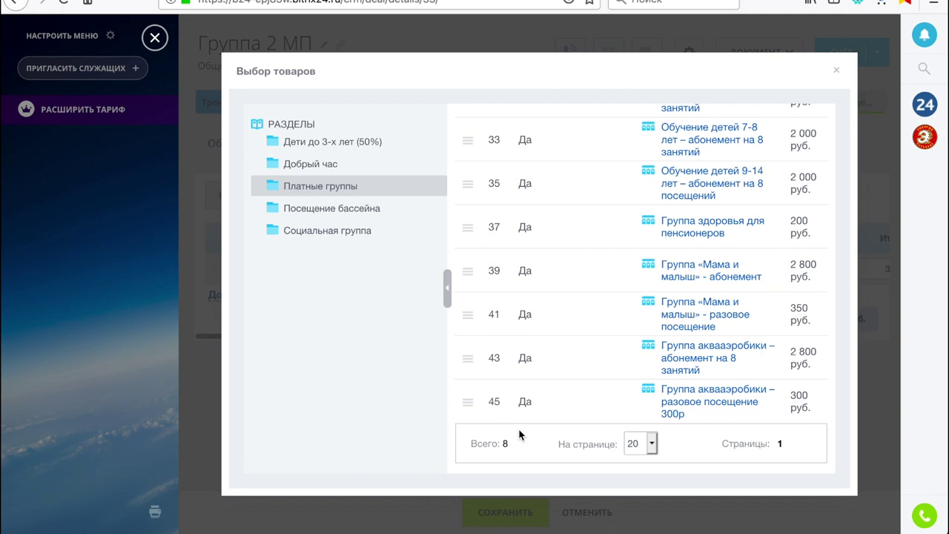
left_click(837, 73)
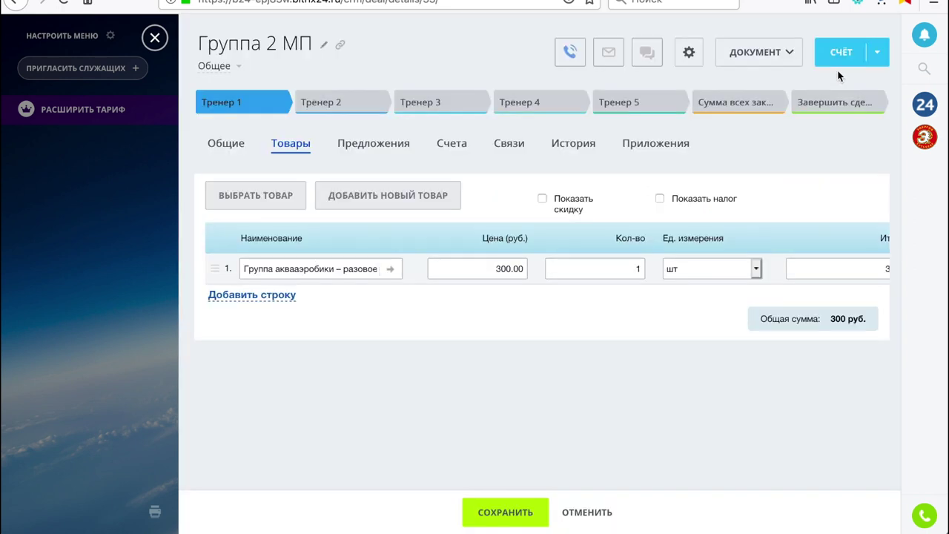
left_click(510, 510)
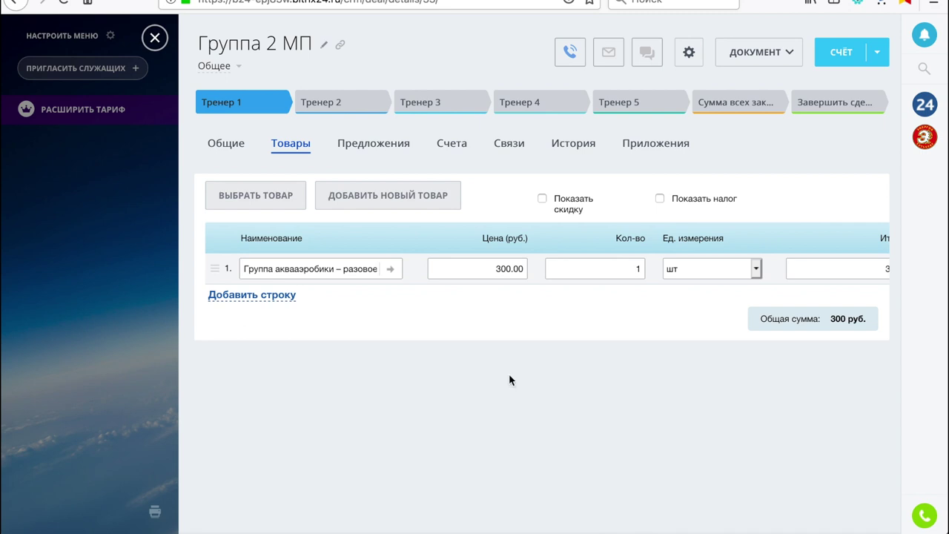
left_click(156, 38)
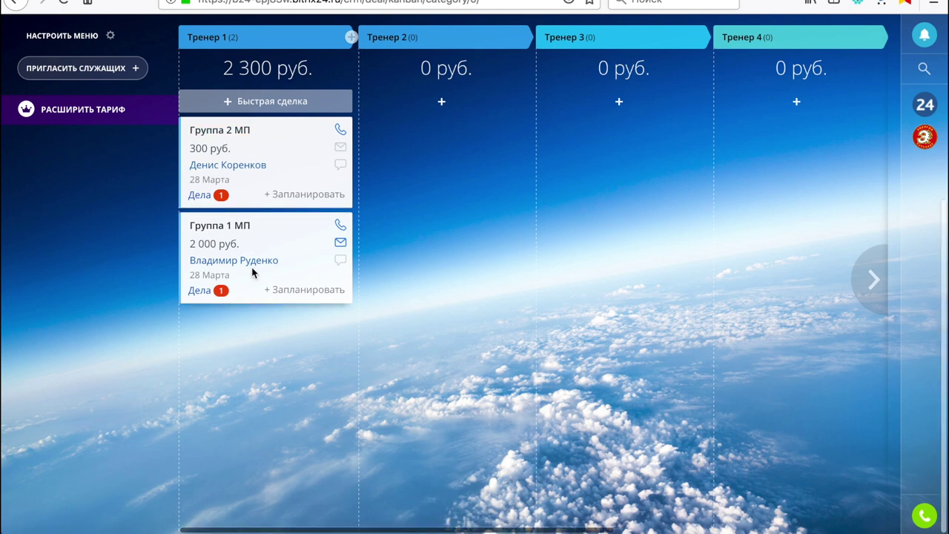
Start a quick deal in the Тренер 2 stage with an existing contact as its client
scroll(251, 273, "right", 10)
scroll(251, 273, "left", 10)
scroll(251, 266, "up", 5)
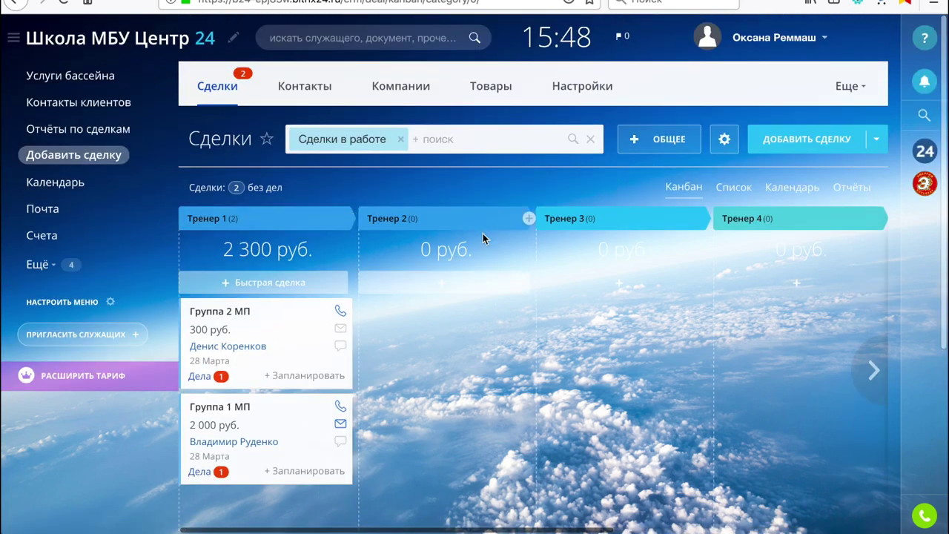
left_click(464, 289)
scroll(455, 464, "down", 2)
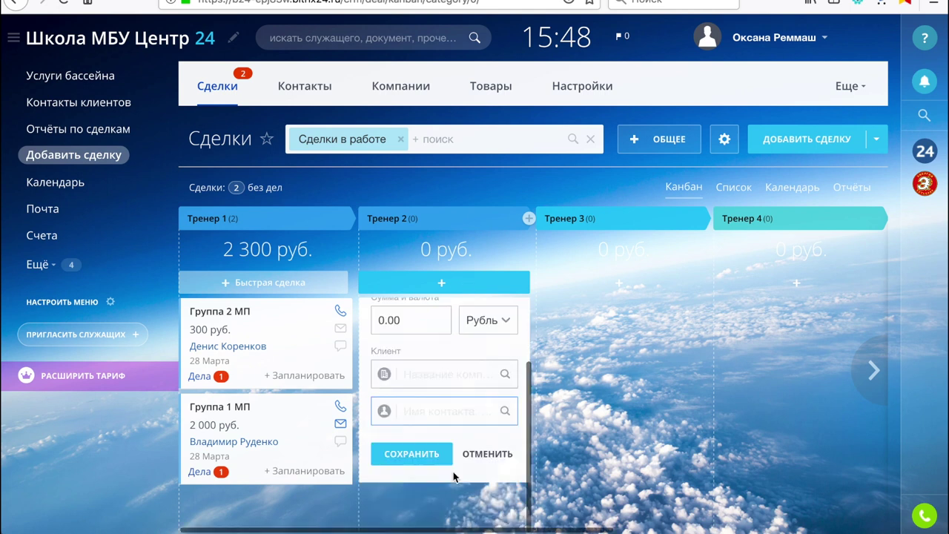
left_click(440, 412)
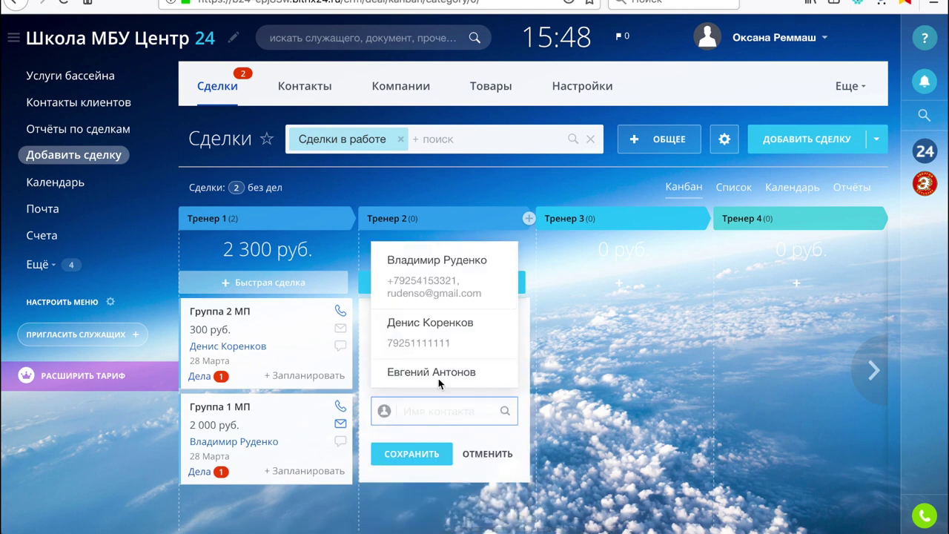
scroll(439, 375, "down", 2)
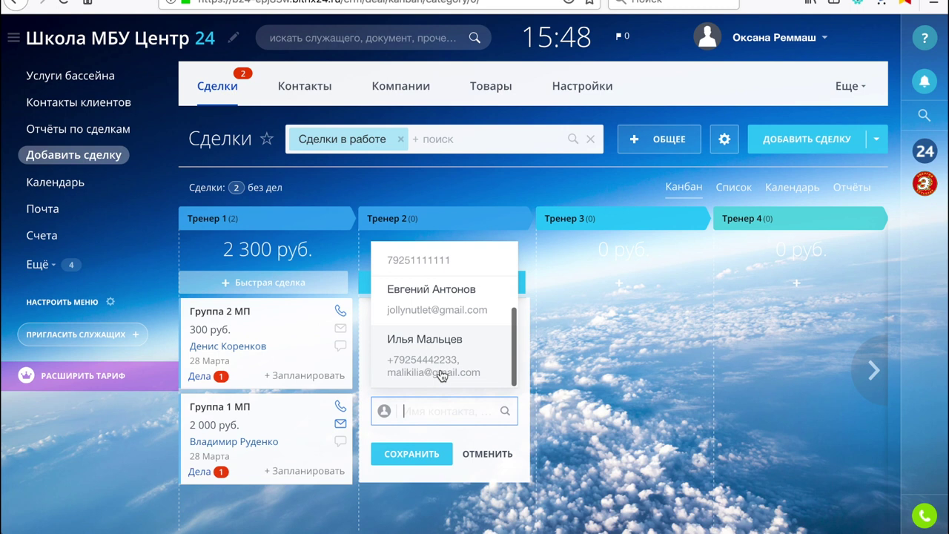
left_click(440, 310)
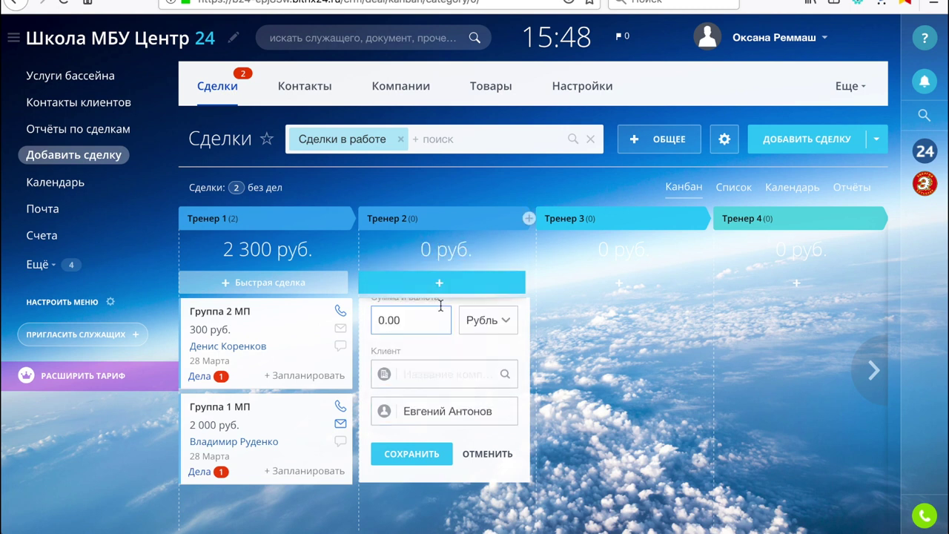
Name the deal 'Группа 2 МЮ', save it, and open its deal card
scroll(432, 367, "up", 2)
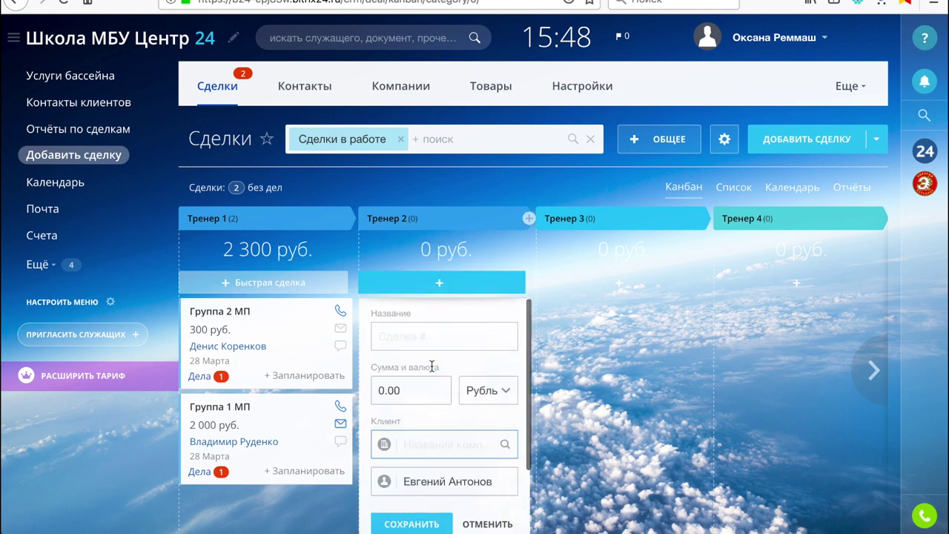
left_click(416, 344)
type("Г")
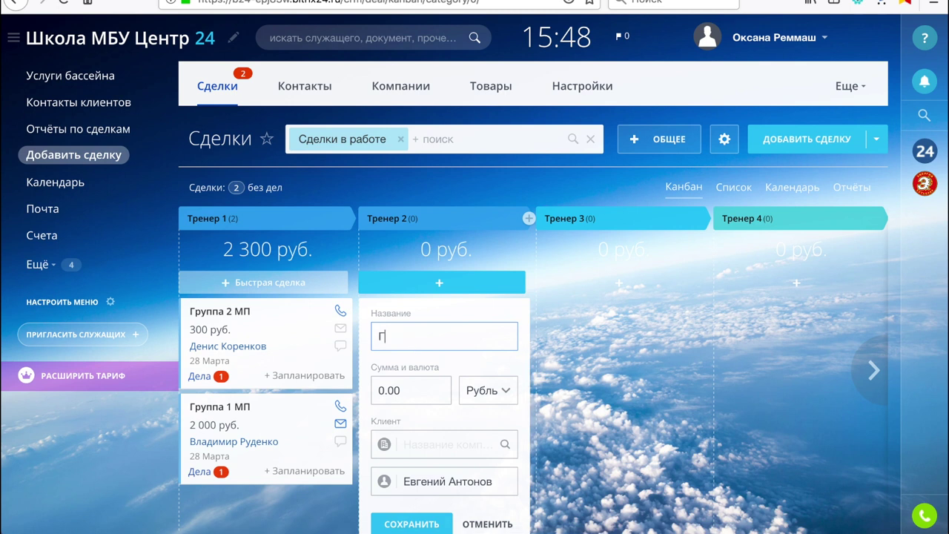
type("руппа 2 М")
scroll(390, 433, "down", 2)
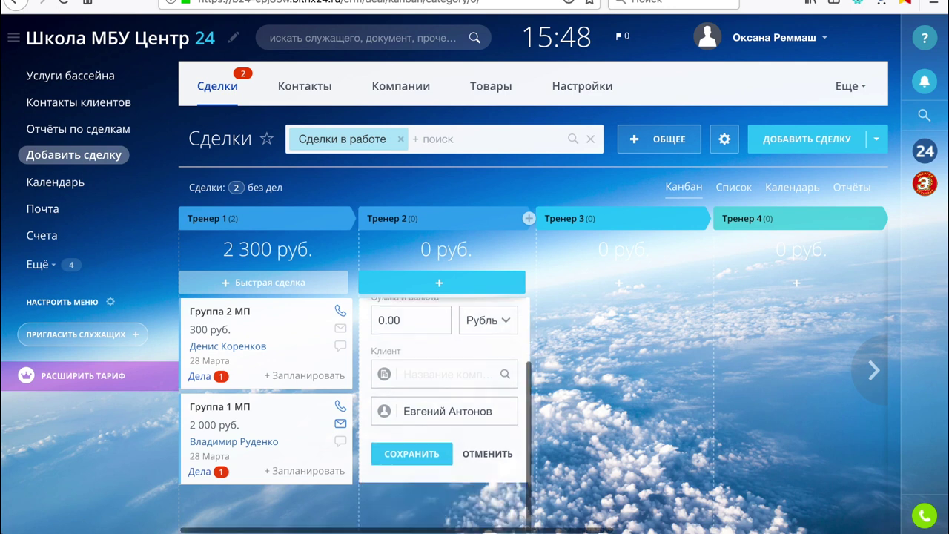
left_click(413, 455)
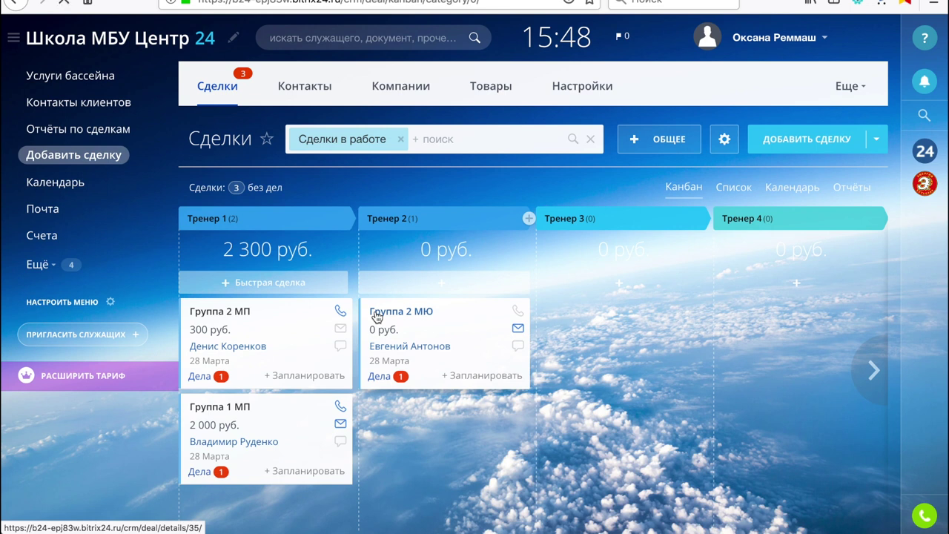
left_click(376, 315)
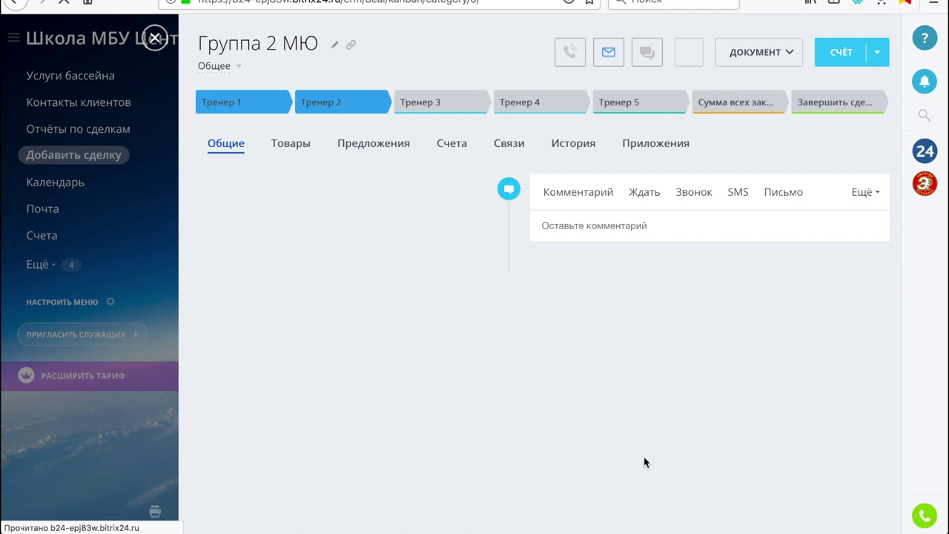
Add the Мама и малыш subscription (row 39, 2 800 руб.) to Группа 2 МЮ, save, and close the deal
left_click(290, 146)
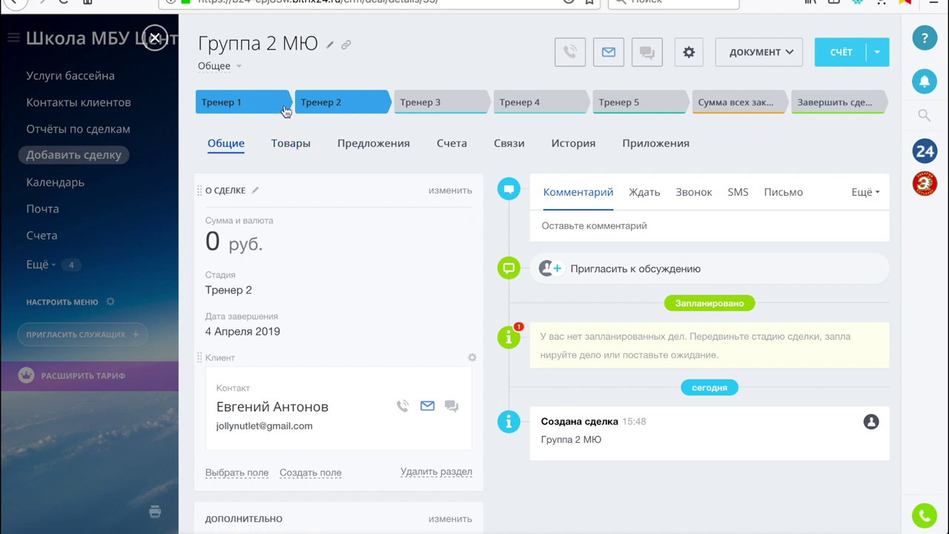
left_click(296, 151)
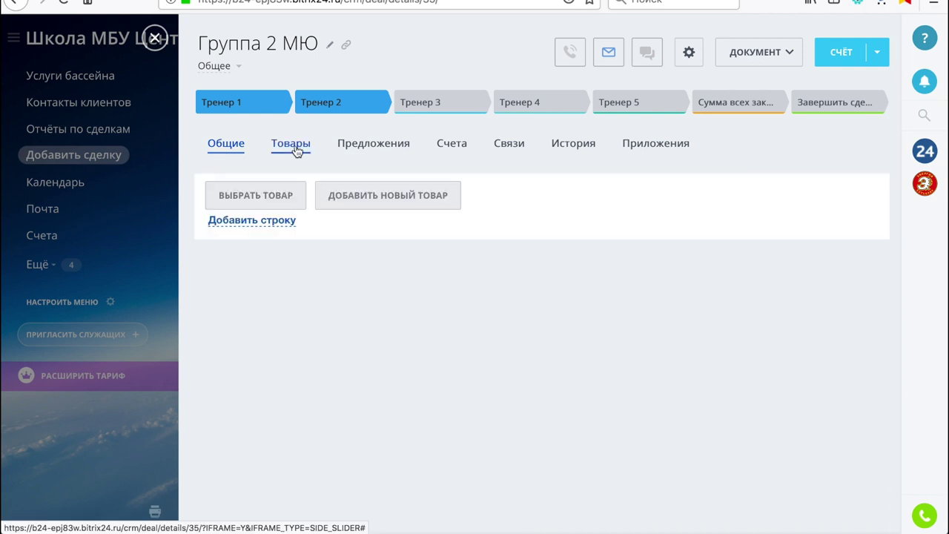
left_click(259, 202)
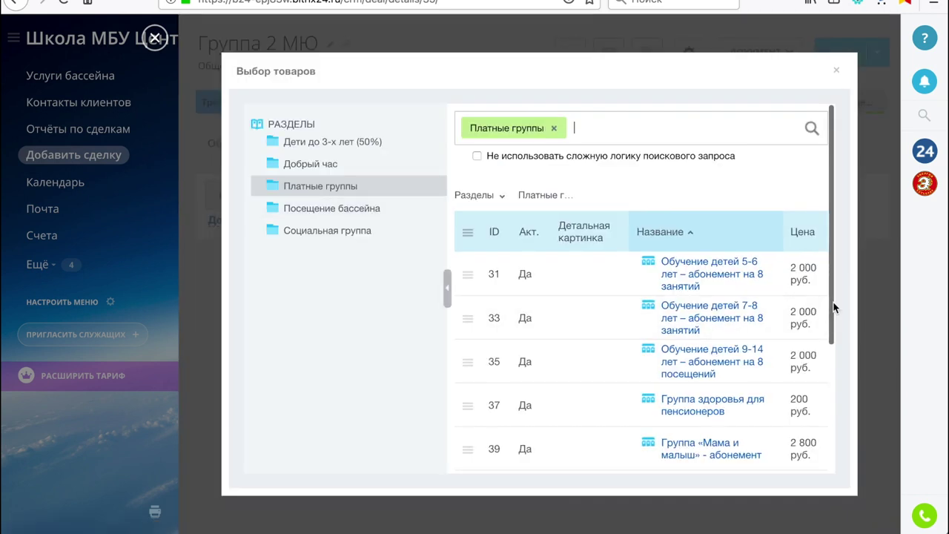
left_click_drag(832, 306, 827, 384)
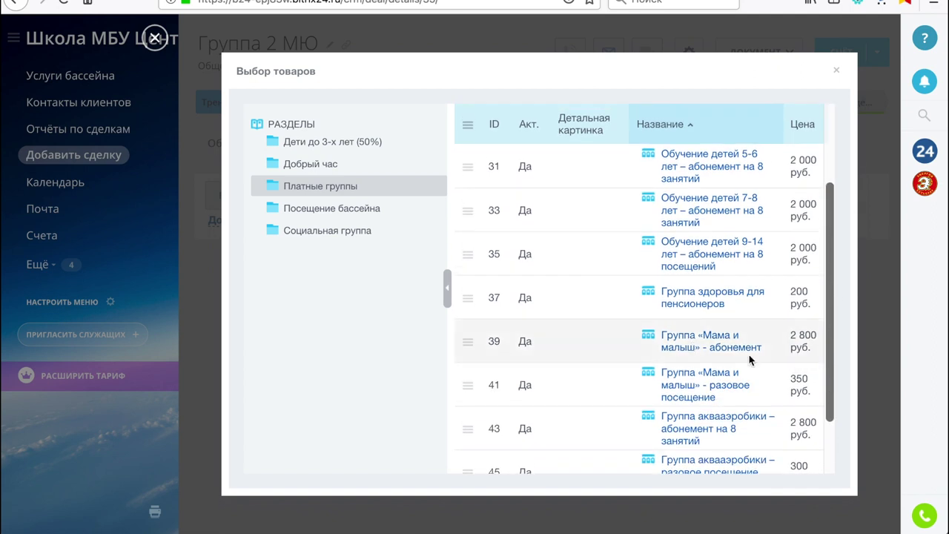
left_click(469, 347)
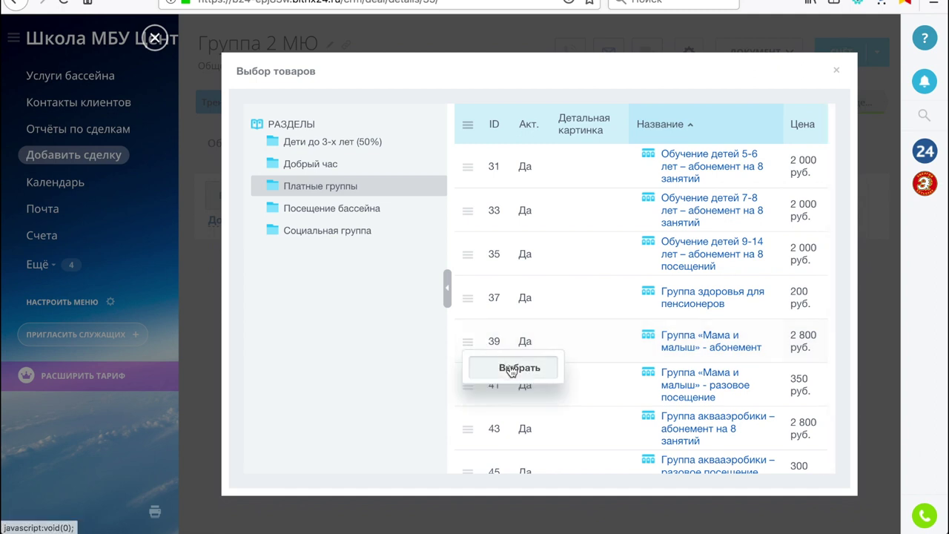
left_click(508, 367)
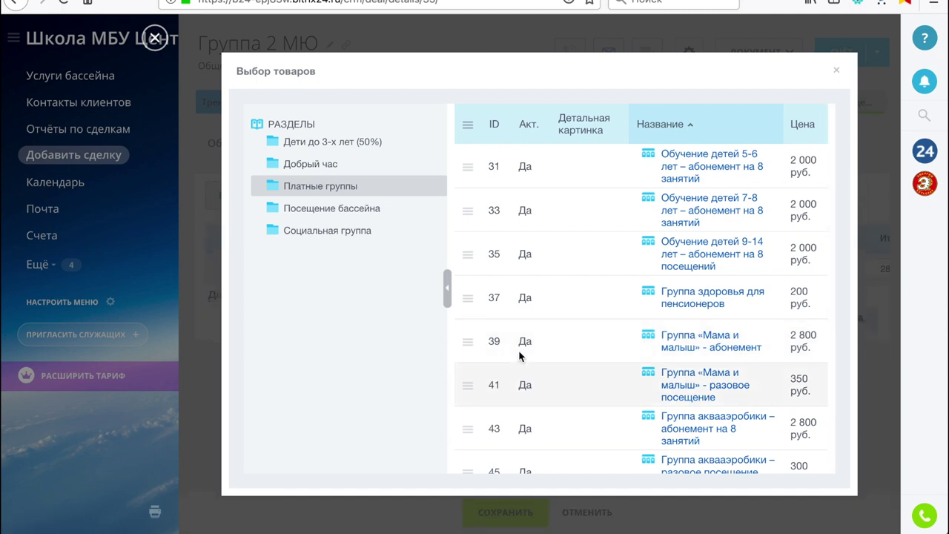
left_click(837, 74)
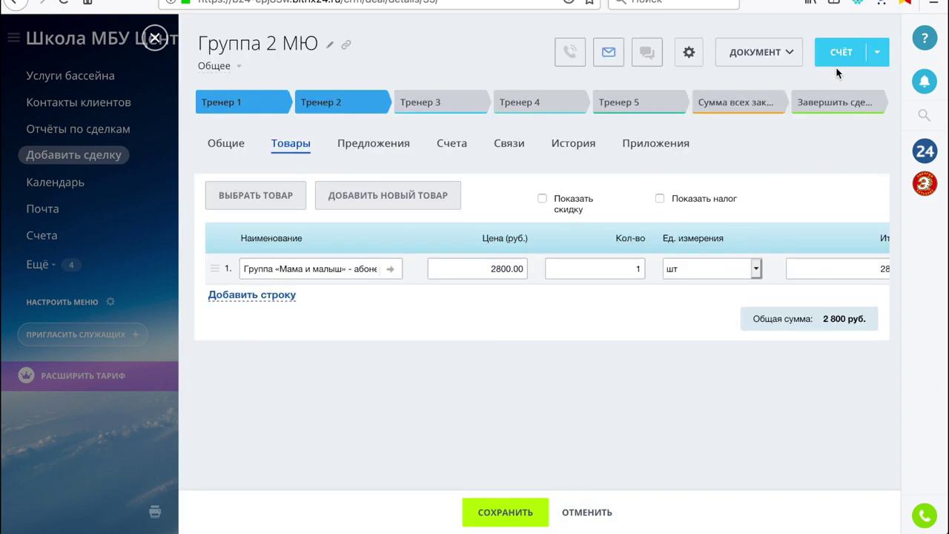
left_click(498, 513)
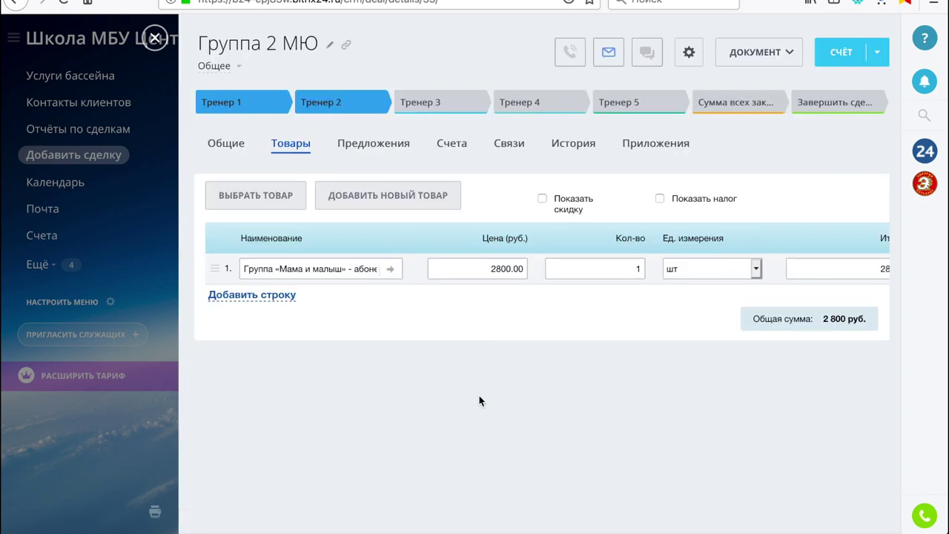
left_click(156, 39)
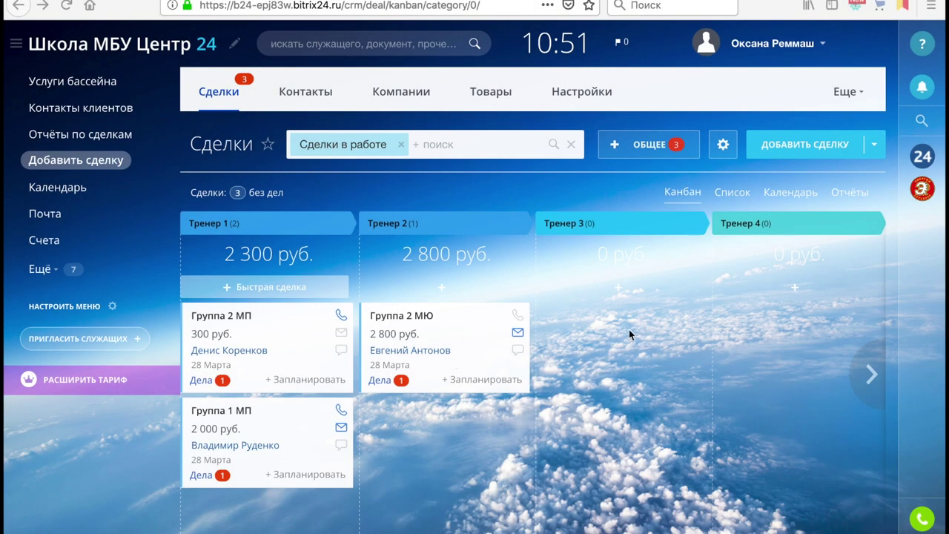
Review the deal reports totalling 5 100 руб., then switch the deals to list view
left_click(845, 200)
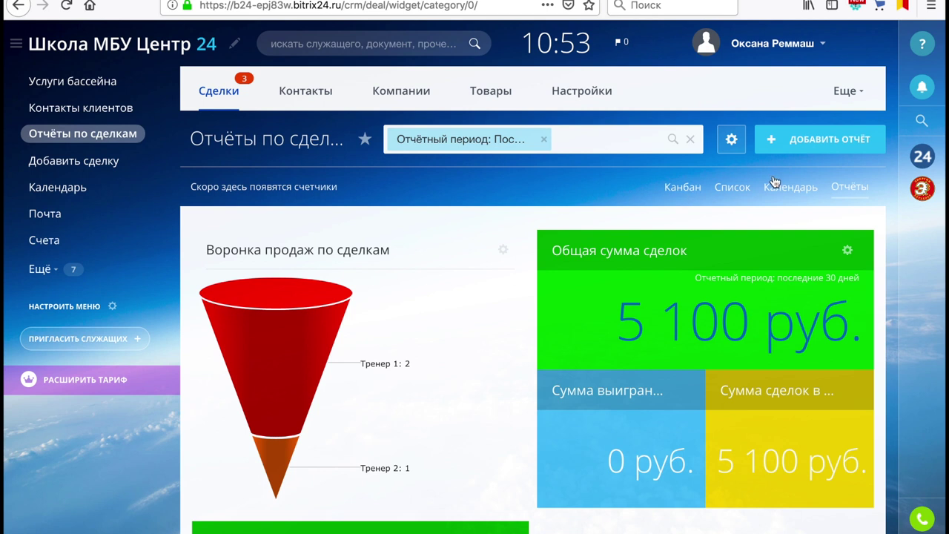
left_click(736, 189)
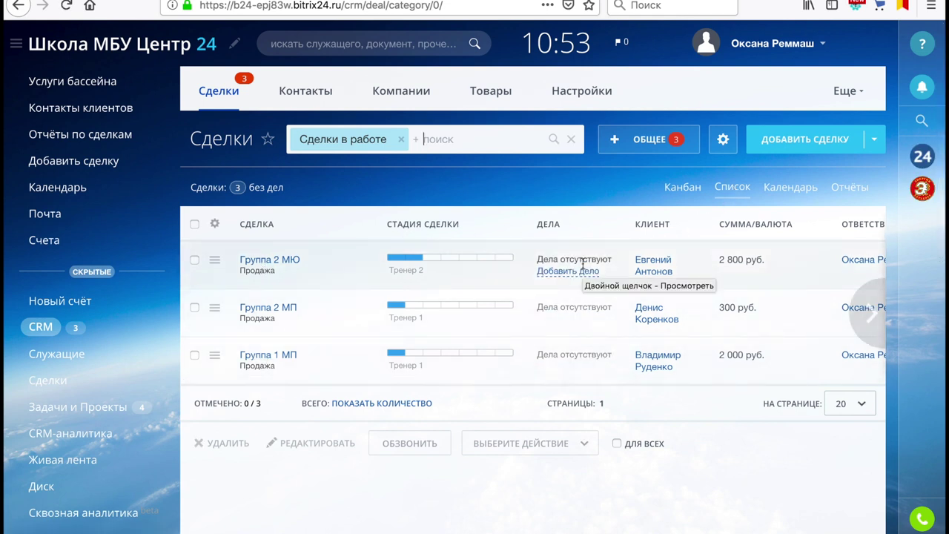
Close Группа 2 МЮ as a successful deal from the deals list
left_click(682, 191)
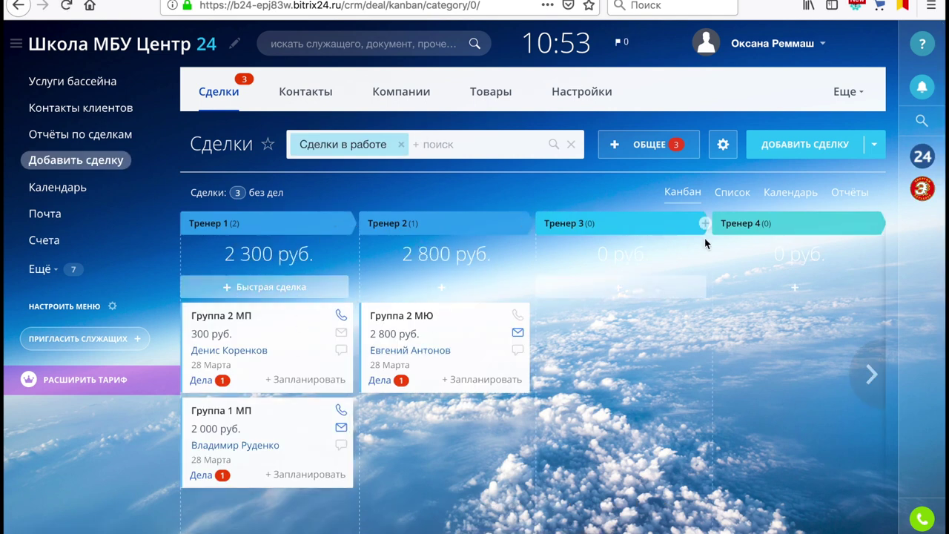
left_click(731, 193)
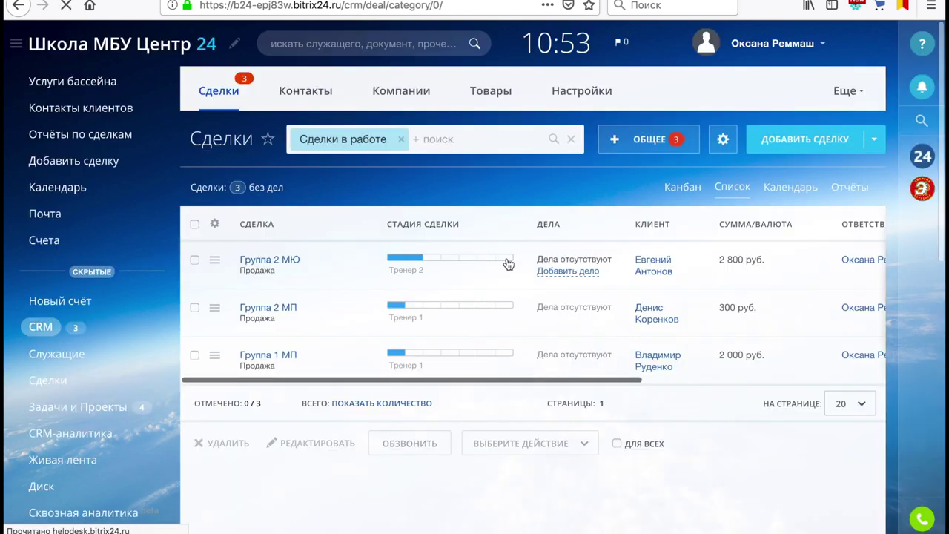
left_click(505, 262)
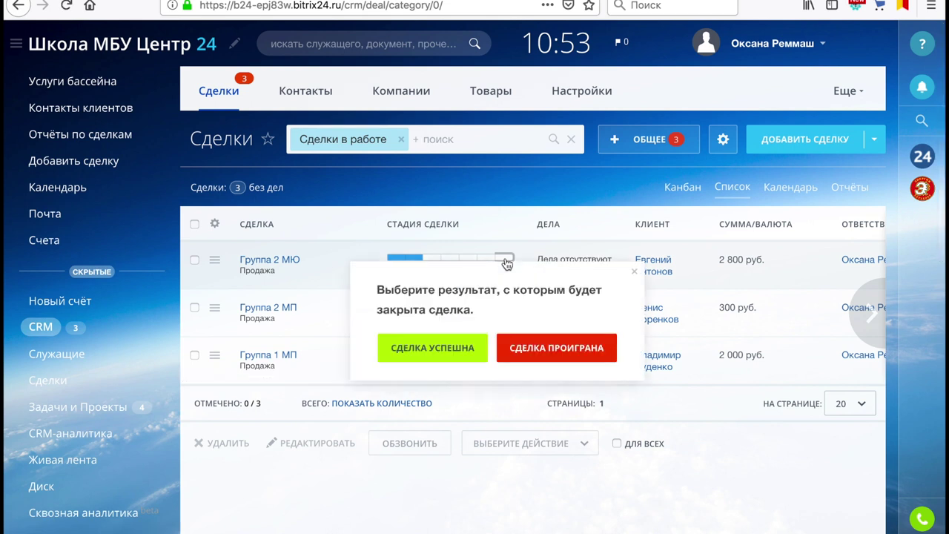
left_click(458, 349)
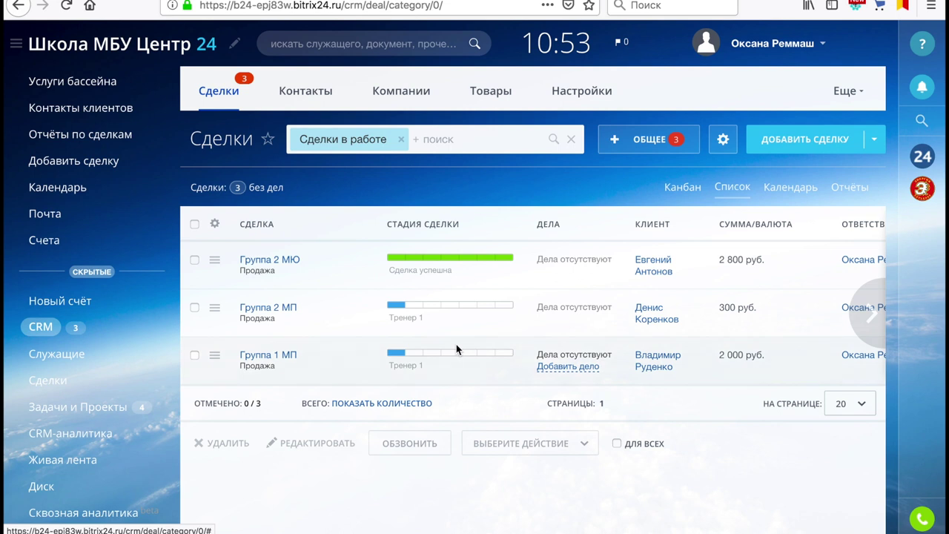
Close Группа 2 МП as successful too and switch back to the kanban board
left_click(503, 310)
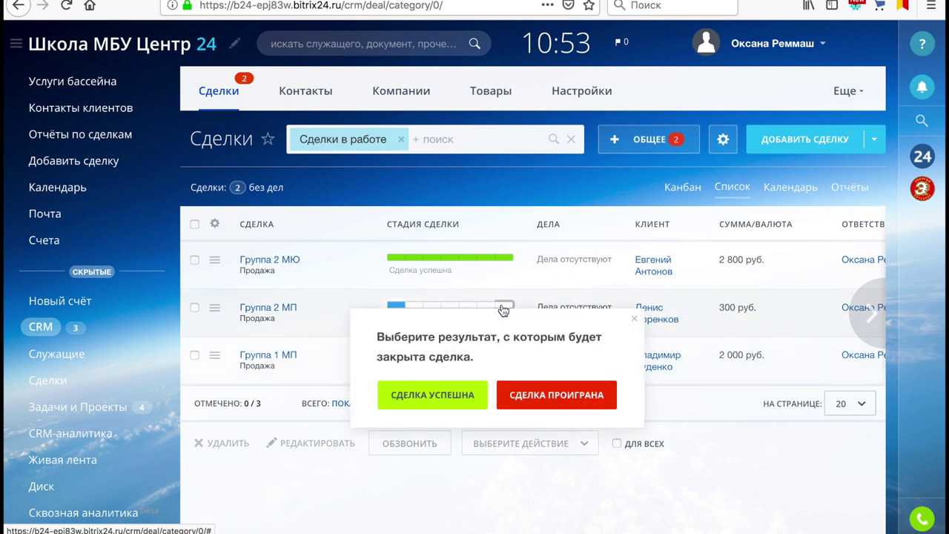
left_click(443, 393)
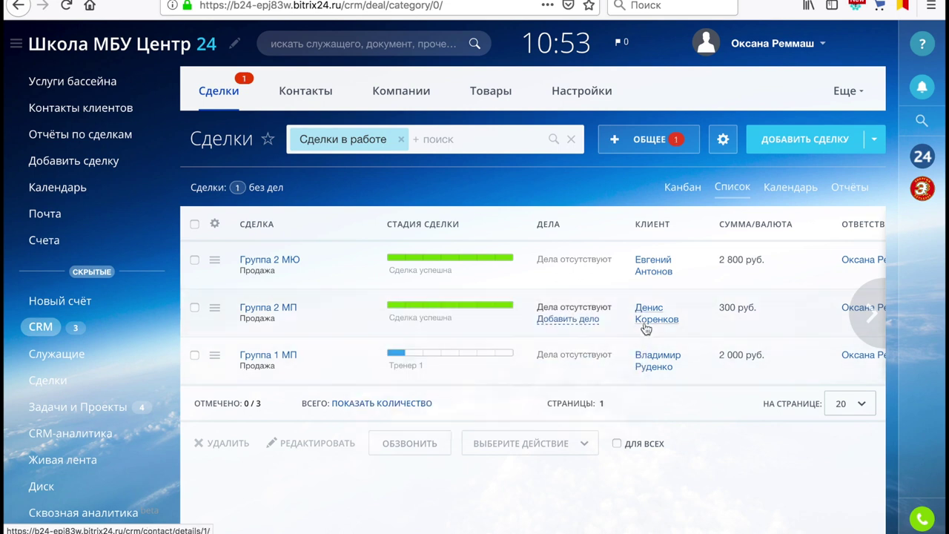
left_click(683, 187)
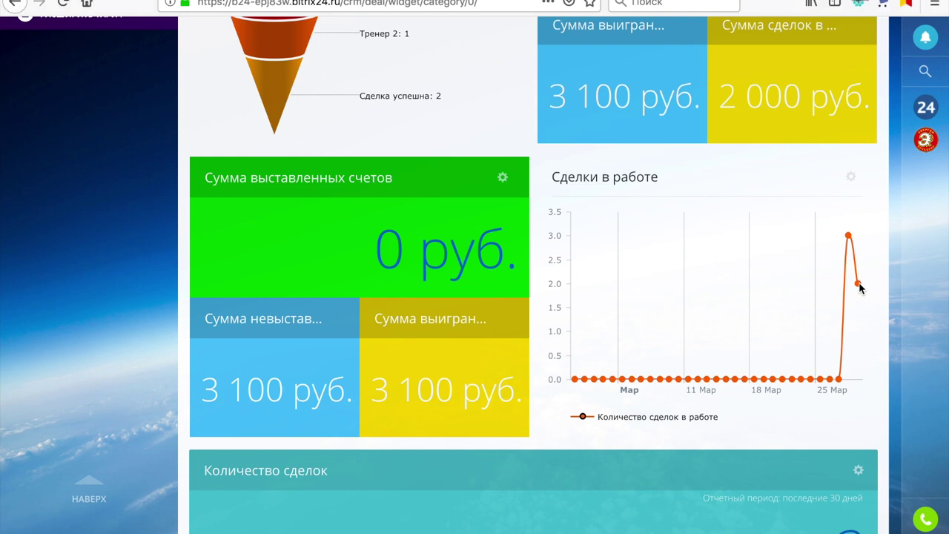
Inspect the reports' sales funnel, sum tiles and deals-in-work chart, then return to the deals list
mouse_move(860, 289)
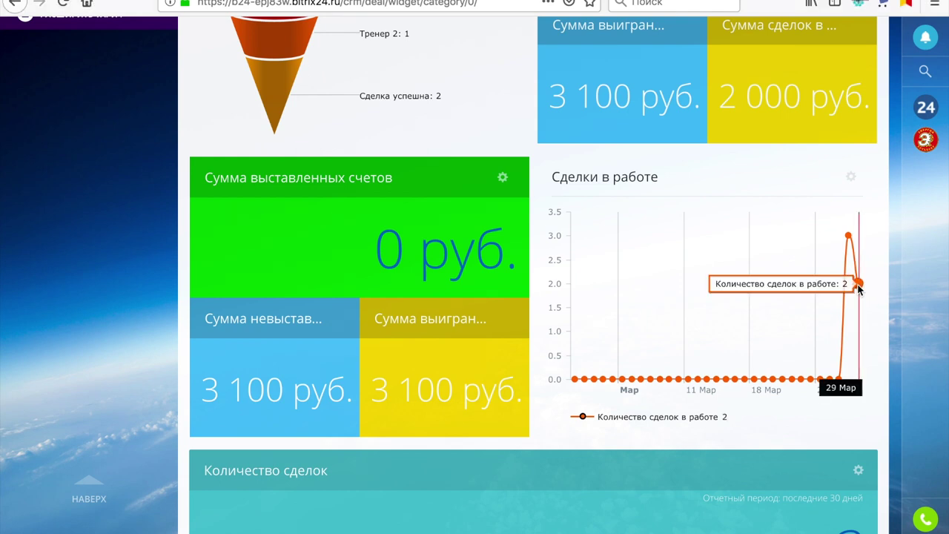
scroll(651, 158, "up", 3)
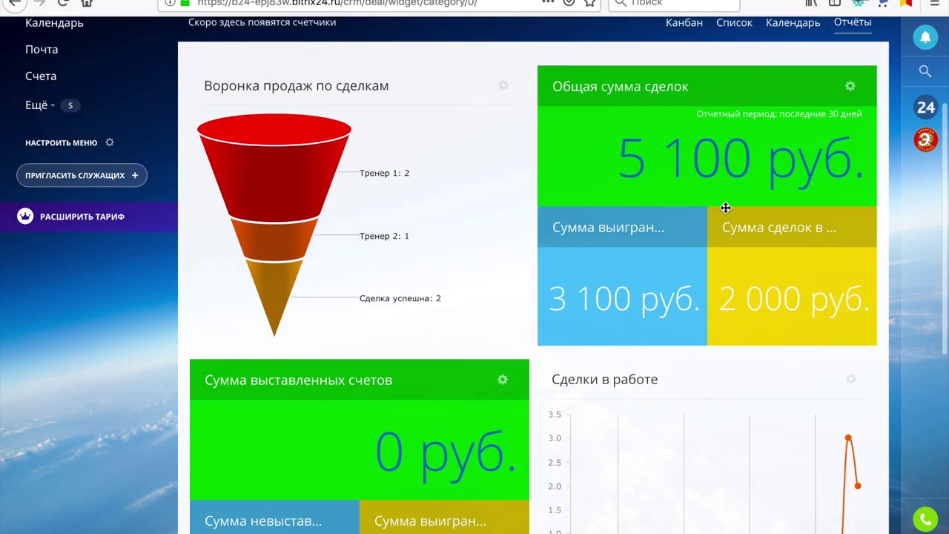
scroll(725, 208, "up", 2)
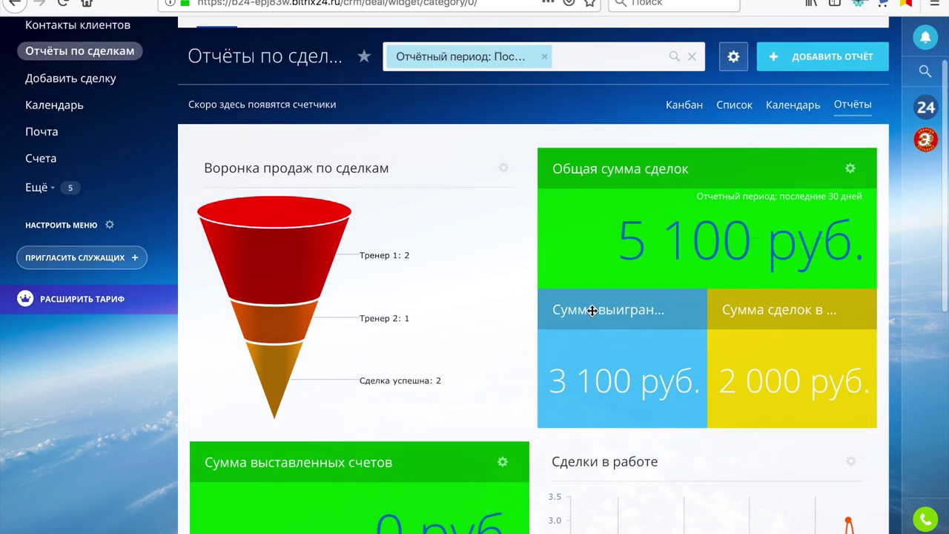
left_click(738, 109)
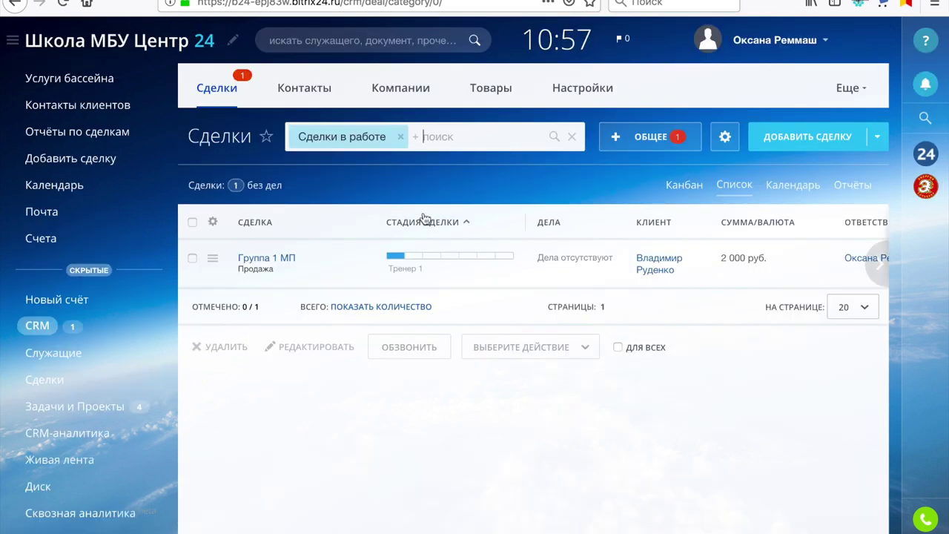
Mark Группа 1 МП as successful and check the reports showing 5 100 руб. won, 0 in work
left_click(507, 257)
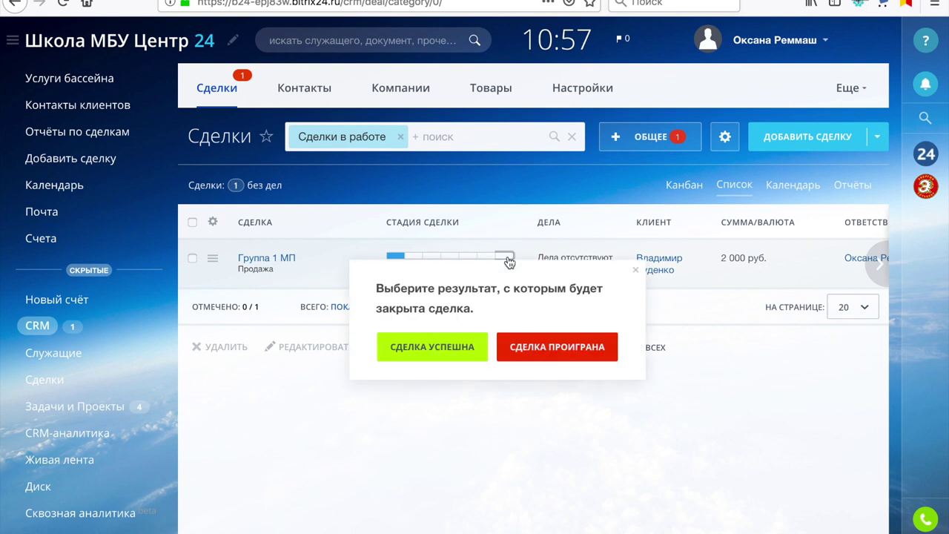
left_click(445, 348)
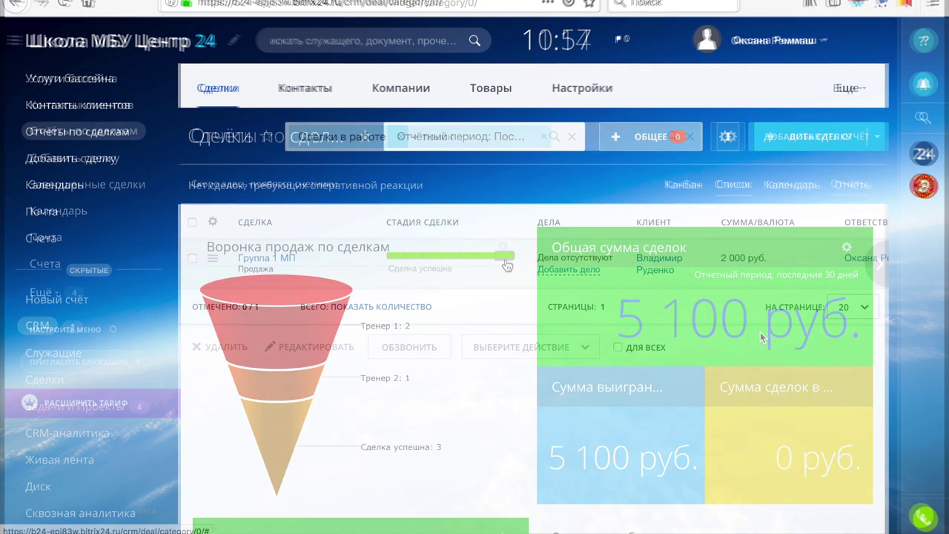
scroll(760, 332, "down", 3)
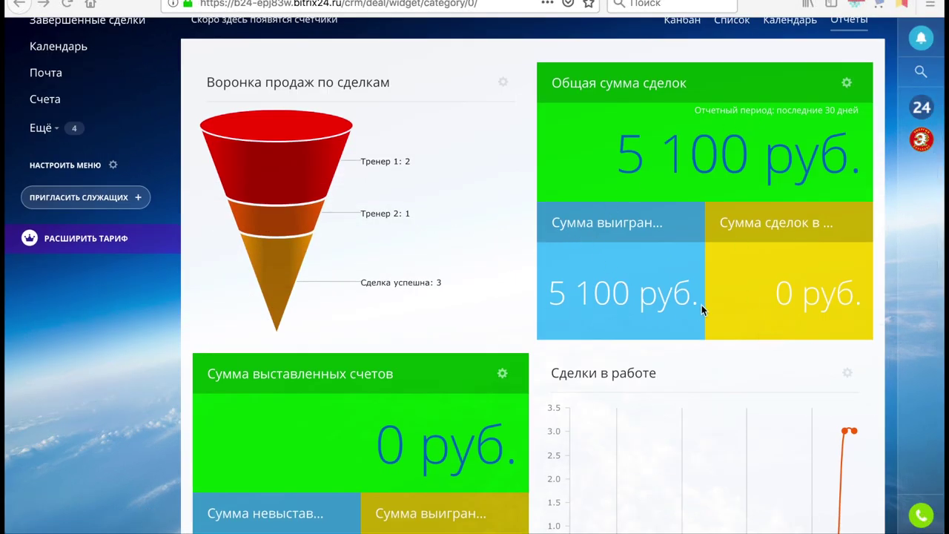
scroll(654, 249, "down", 5)
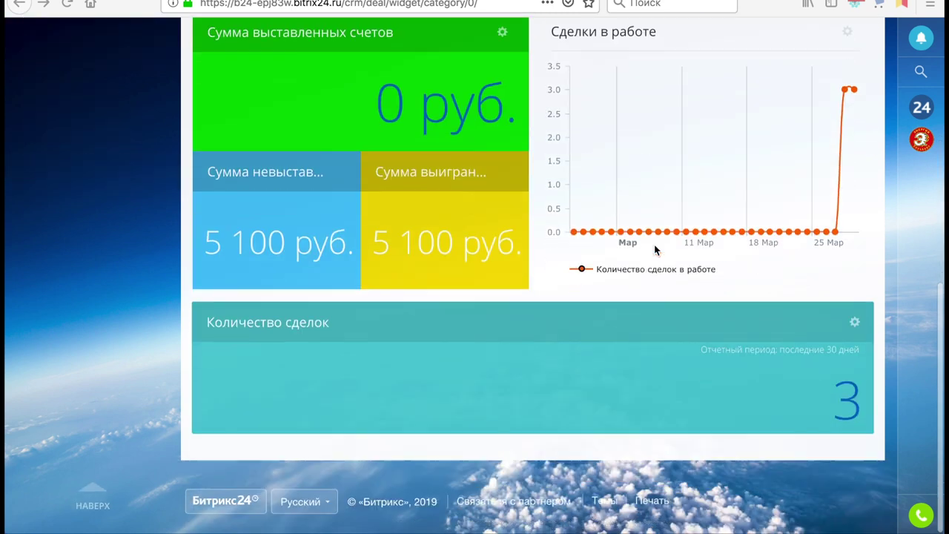
scroll(655, 250, "up", 6)
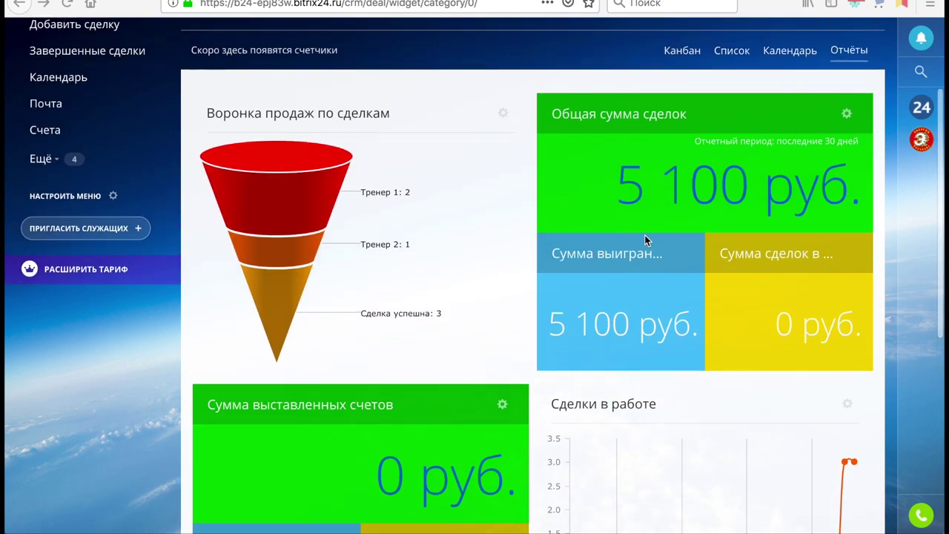
scroll(747, 361, "down", 6)
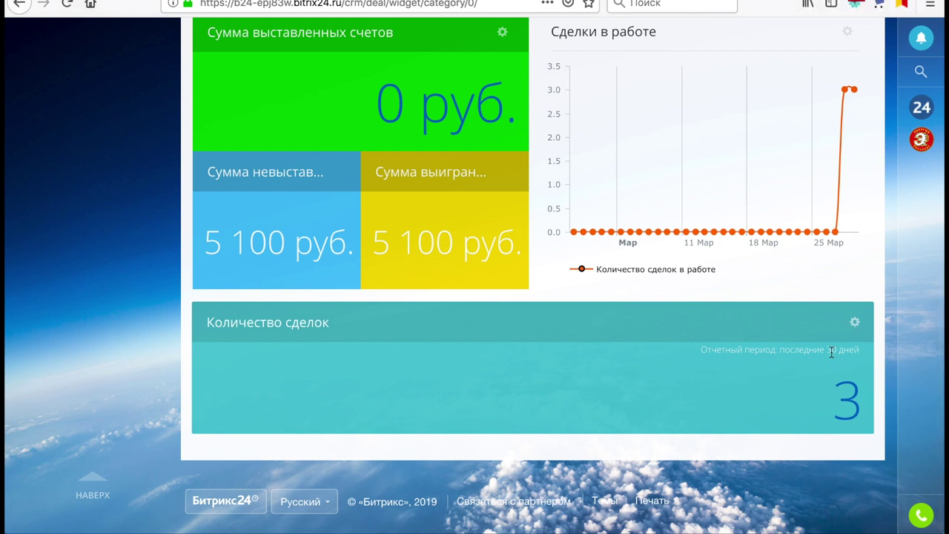
Select all three completed deals behind the deal count and delete them, confirming with Продолжить
left_click(845, 392)
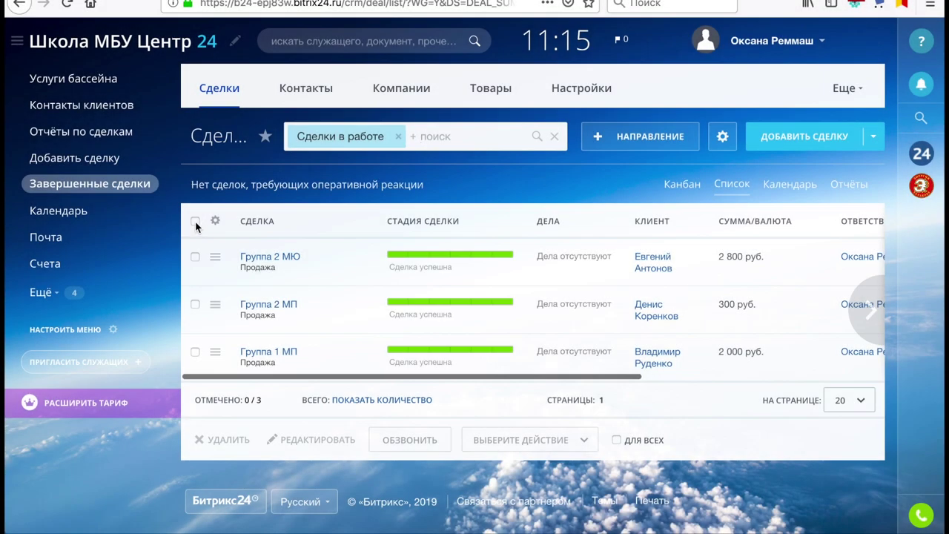
left_click(197, 221)
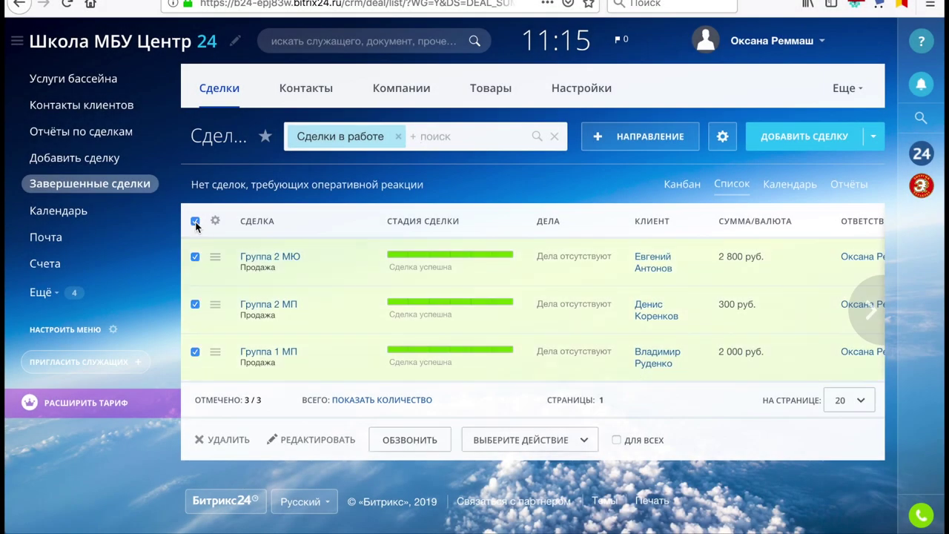
left_click(220, 440)
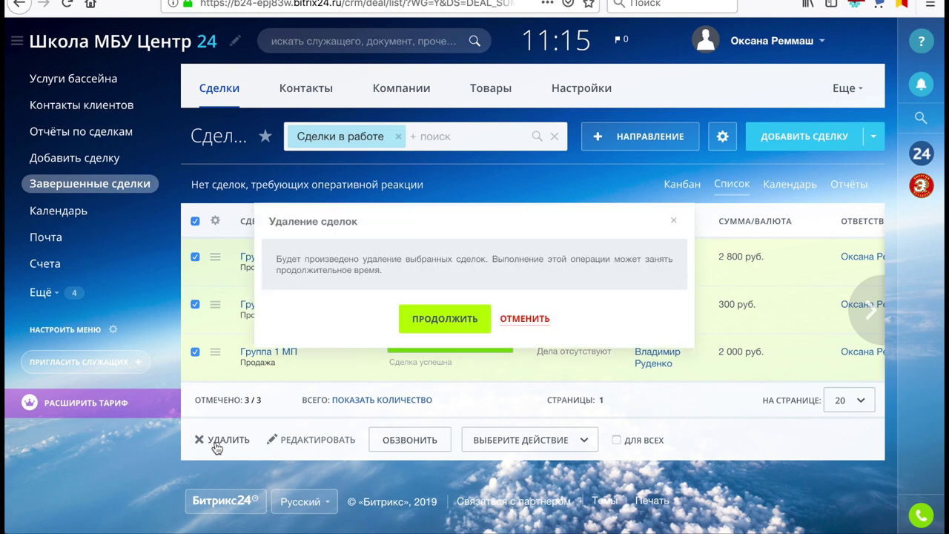
left_click(443, 319)
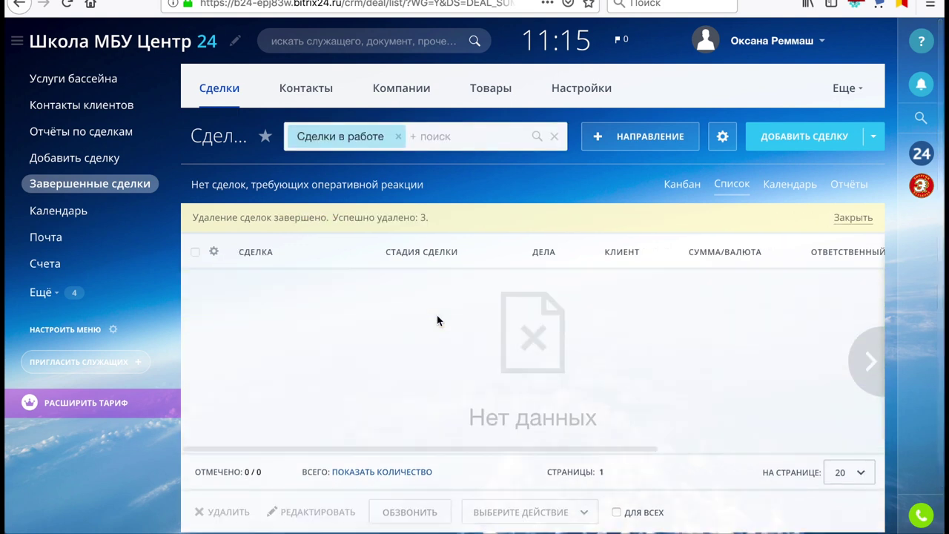
Check that the deal reports read 0 руб. across all totals, then go to adding a deal
left_click(117, 139)
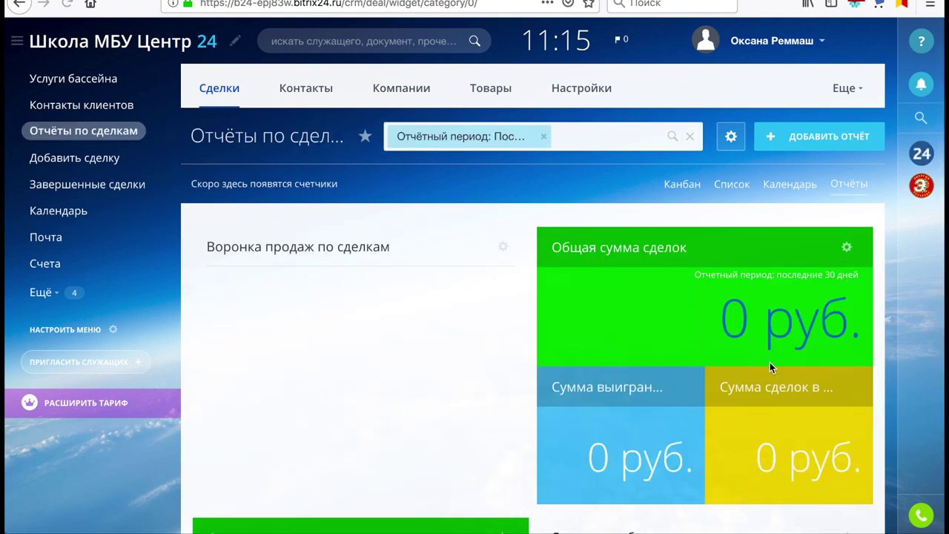
scroll(780, 376, "down", 5)
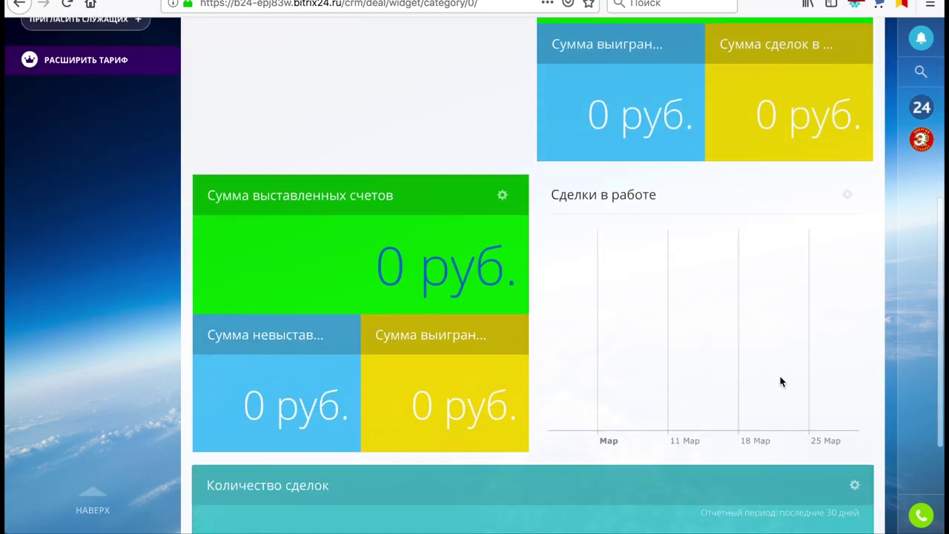
scroll(780, 376, "up", 5)
scroll(779, 375, "up", 1)
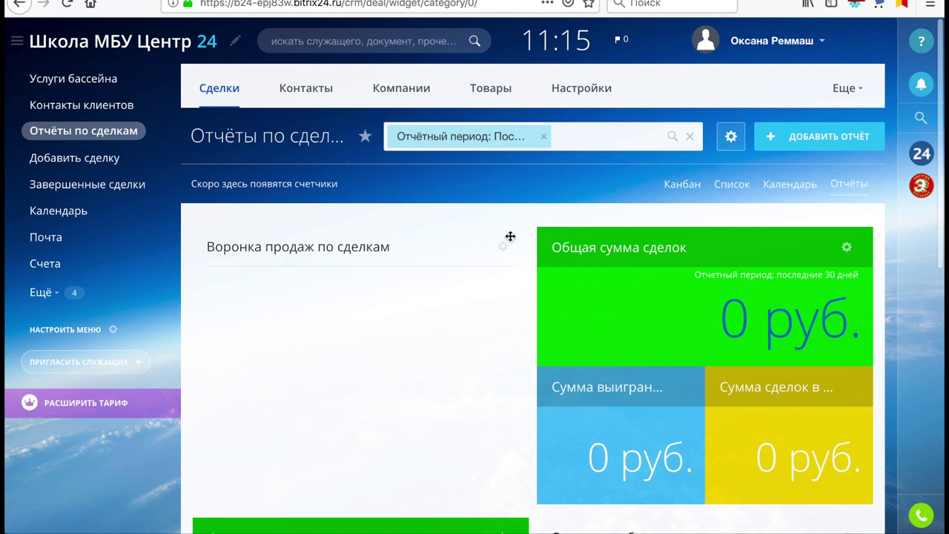
left_click(110, 159)
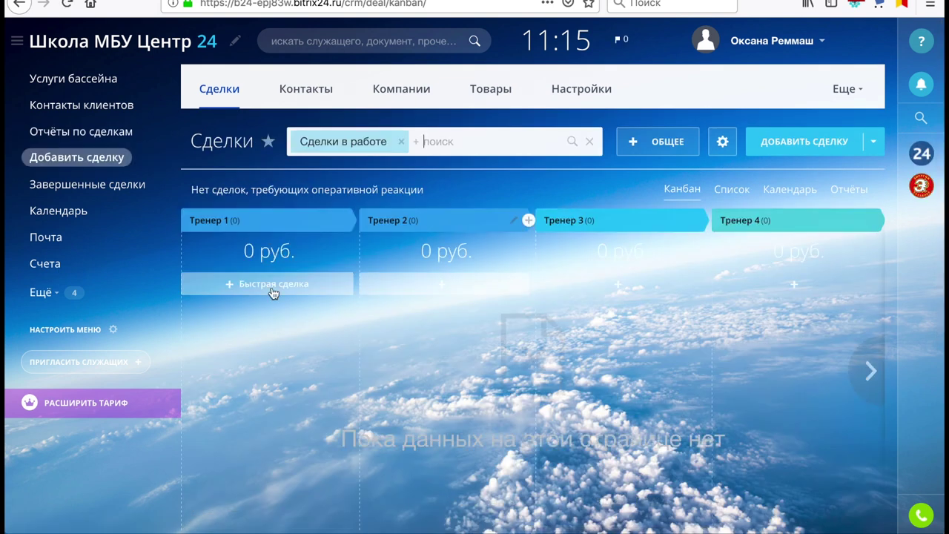
Try the quick-deal form in Тренер 1 by starting a deal name, then close it unsaved
left_click(259, 292)
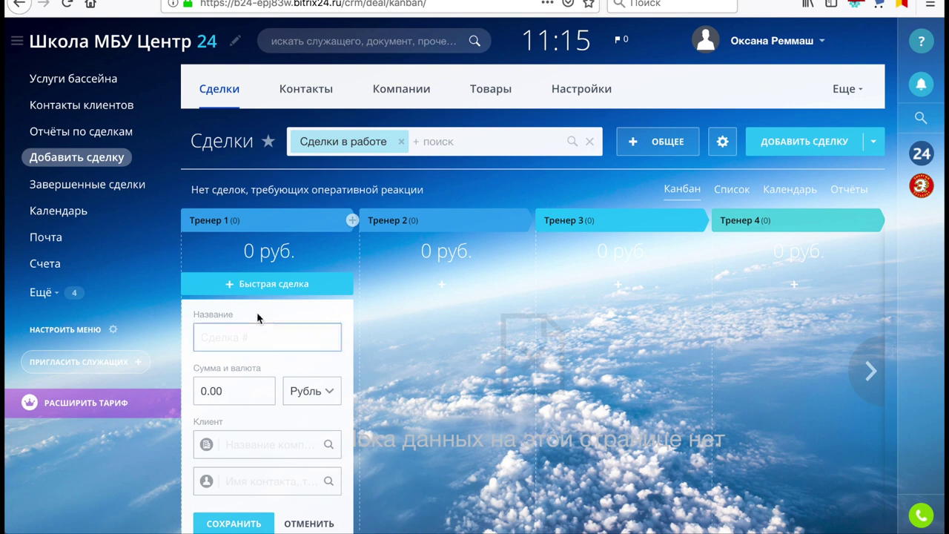
left_click(249, 333)
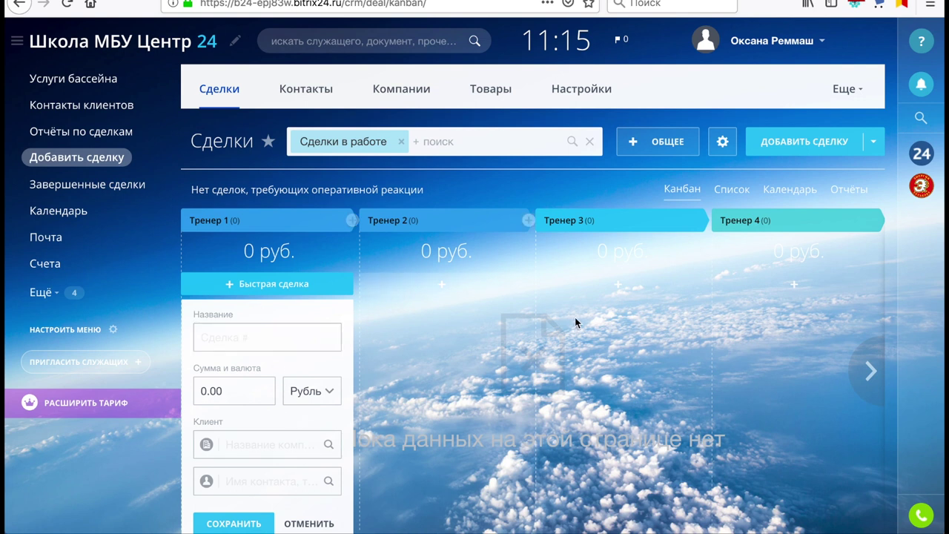
left_click(613, 354)
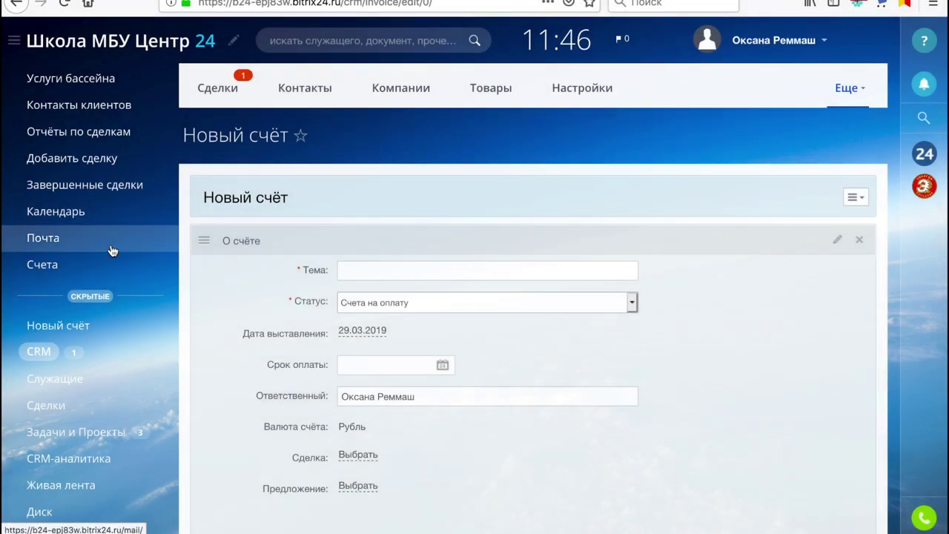
Start a new invoice under Счета and open the payer company's details card
left_click(44, 266)
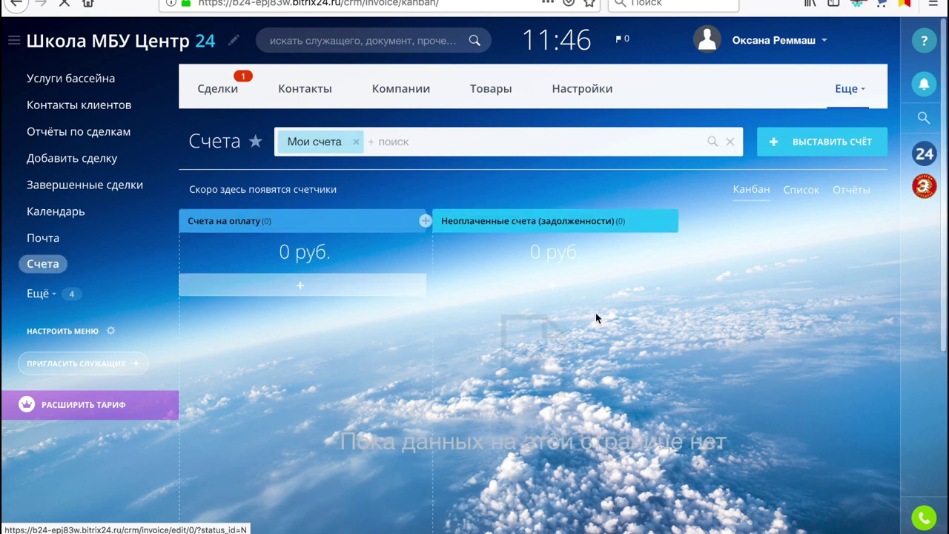
left_click(849, 153)
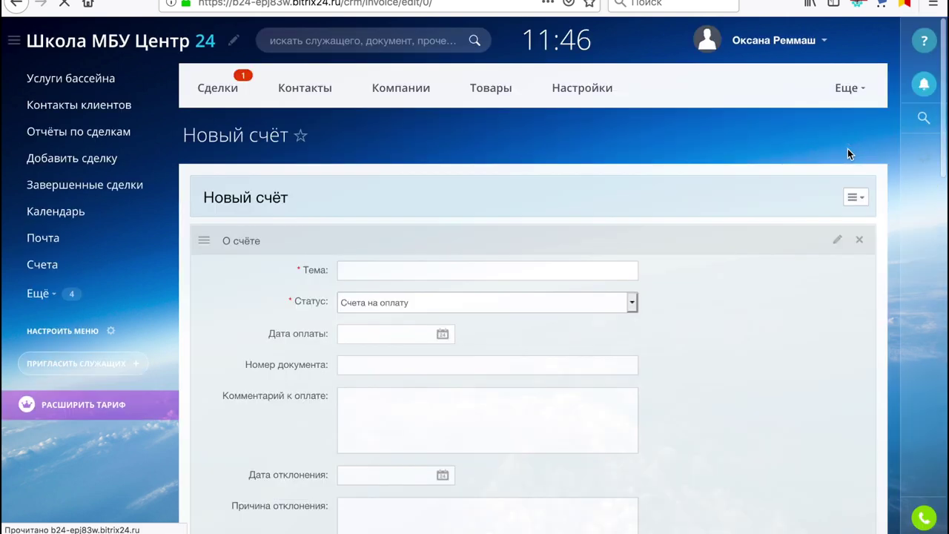
scroll(593, 387, "down", 15)
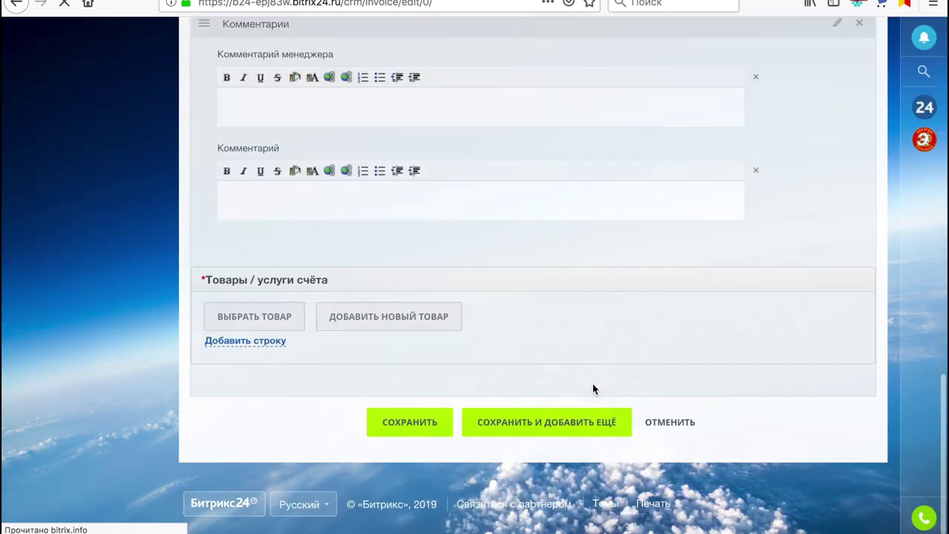
scroll(592, 389, "up", 7)
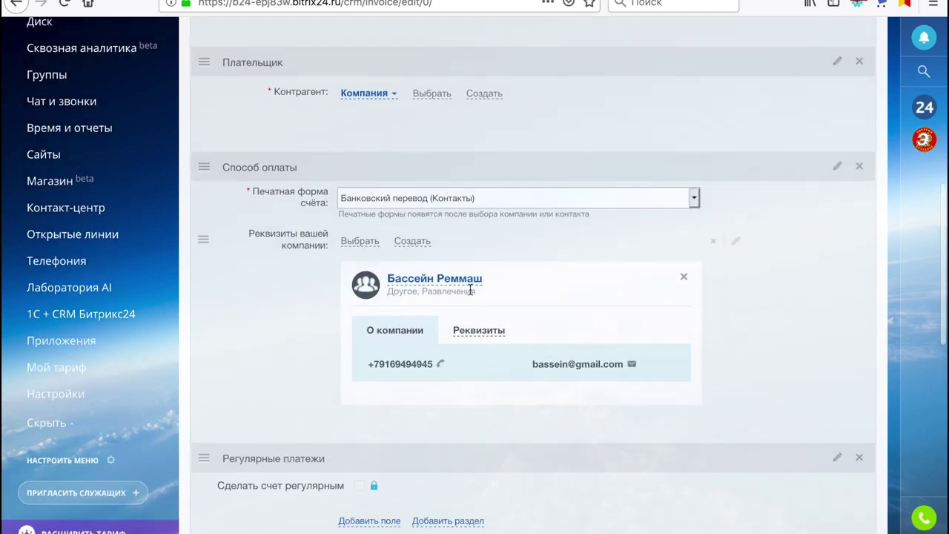
left_click(428, 285)
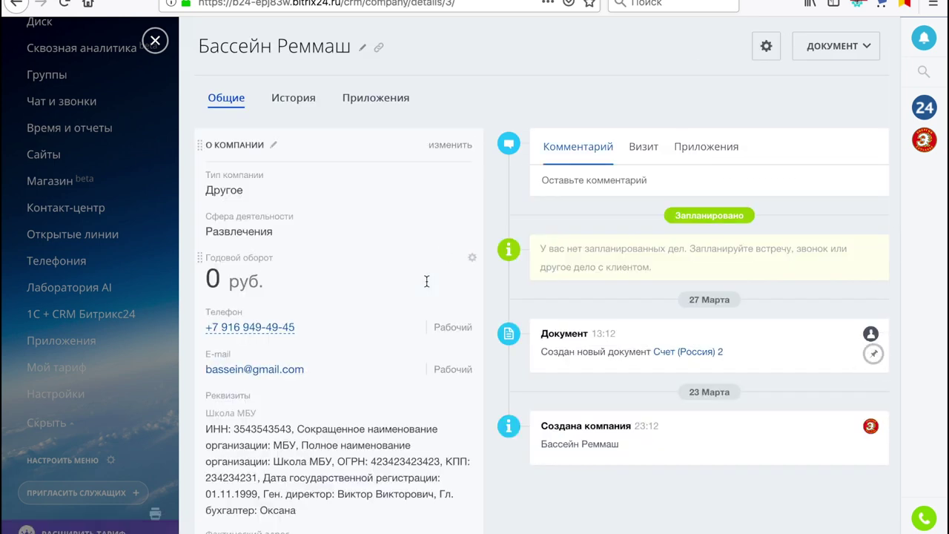
Put the company in edit mode and review its type Другое, industry Развлечения and turnover
left_click(448, 146)
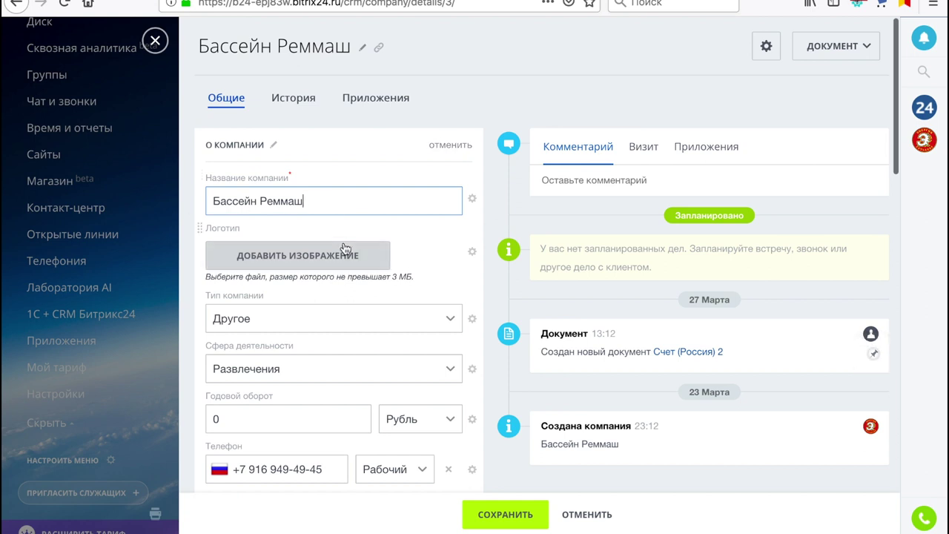
scroll(341, 252, "down", 3)
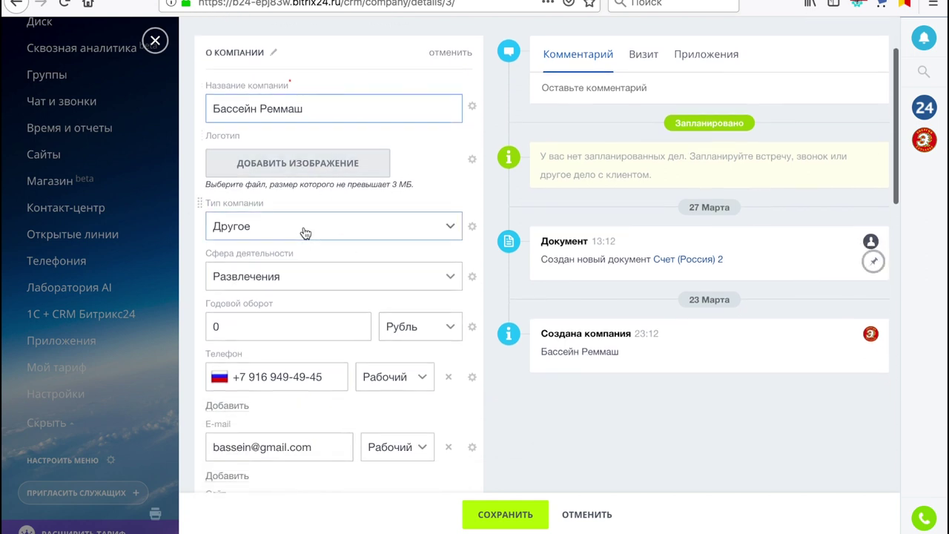
left_click(284, 230)
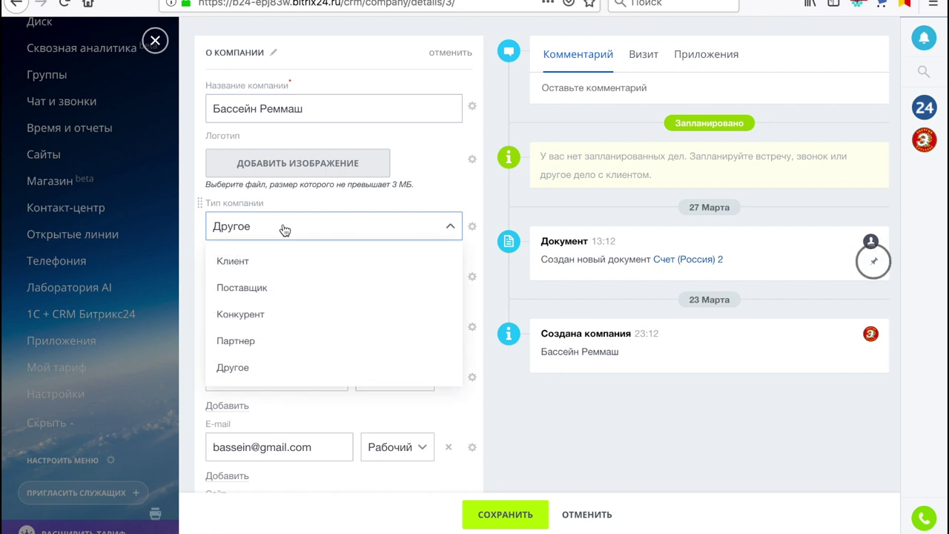
left_click(285, 230)
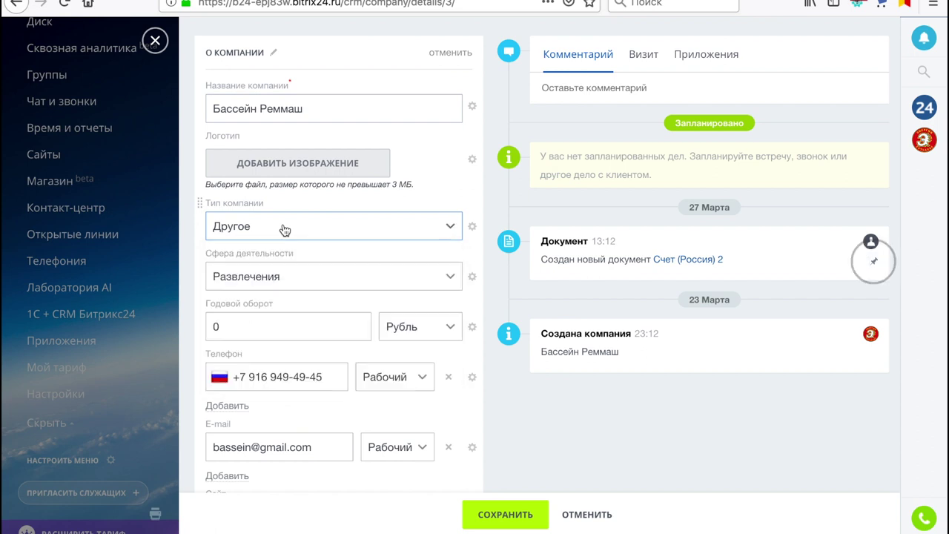
left_click(288, 286)
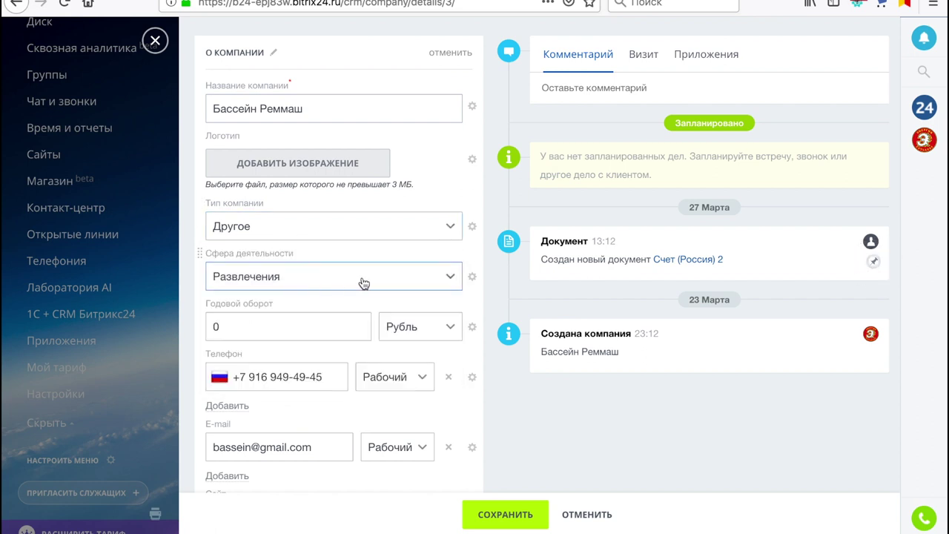
left_click(266, 329)
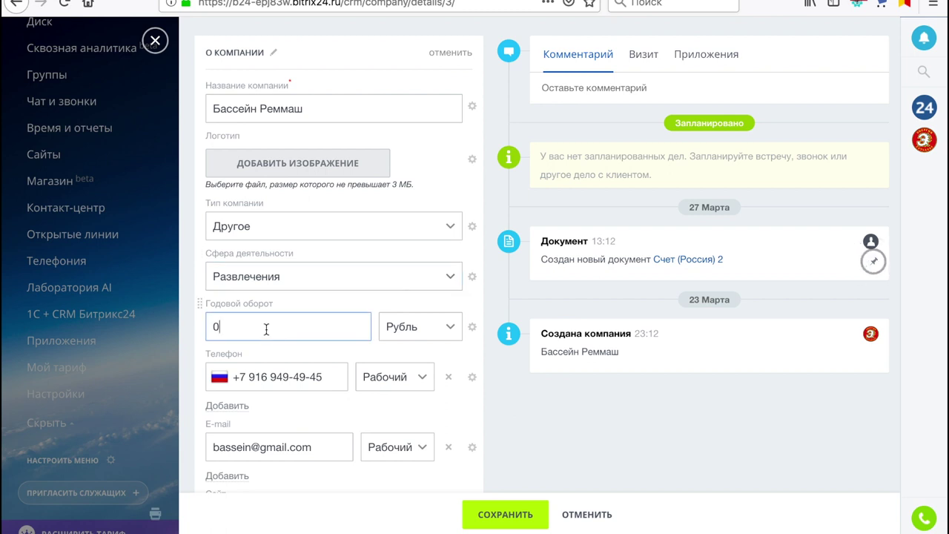
Check the company phone, e-mail, empty website field, and keep Facebook as messenger type
scroll(266, 329, "down", 3)
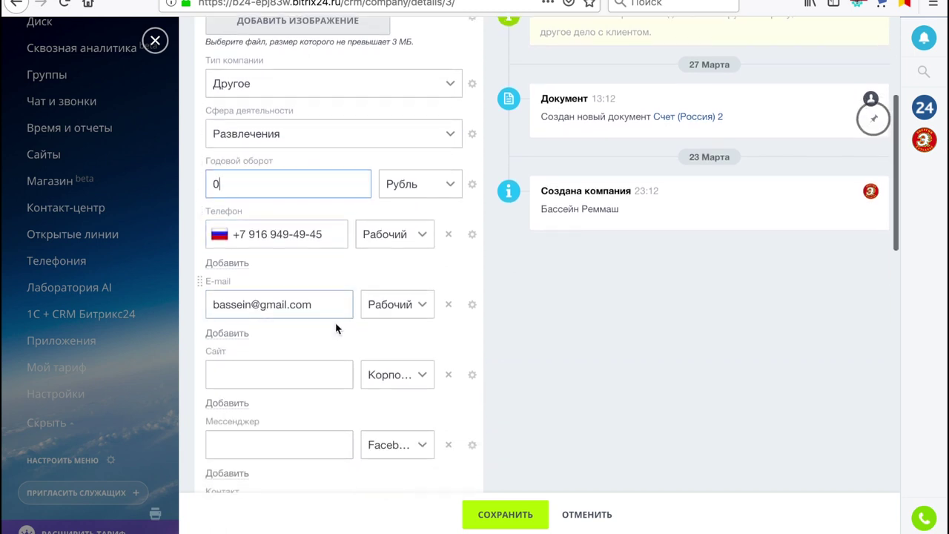
left_click(328, 238)
left_click(332, 305)
scroll(332, 305, "down", 3)
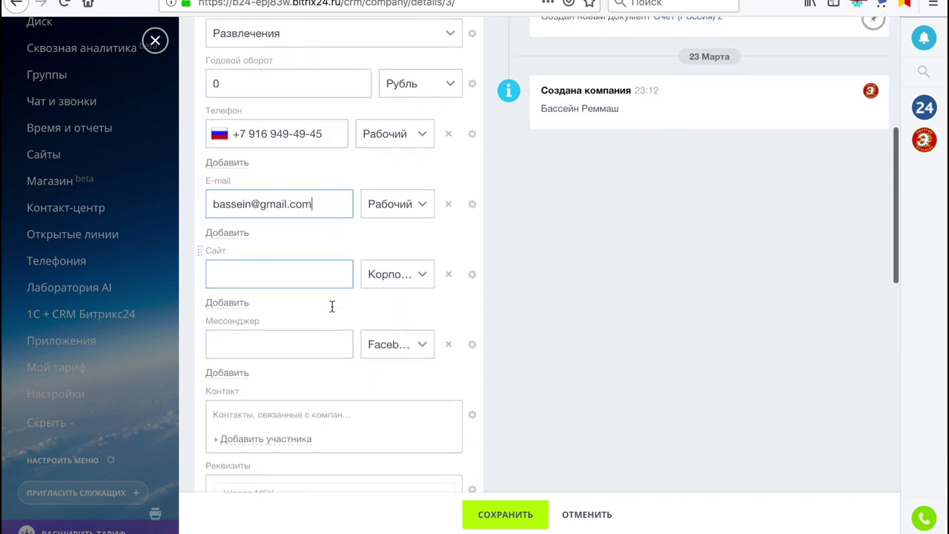
left_click(278, 265)
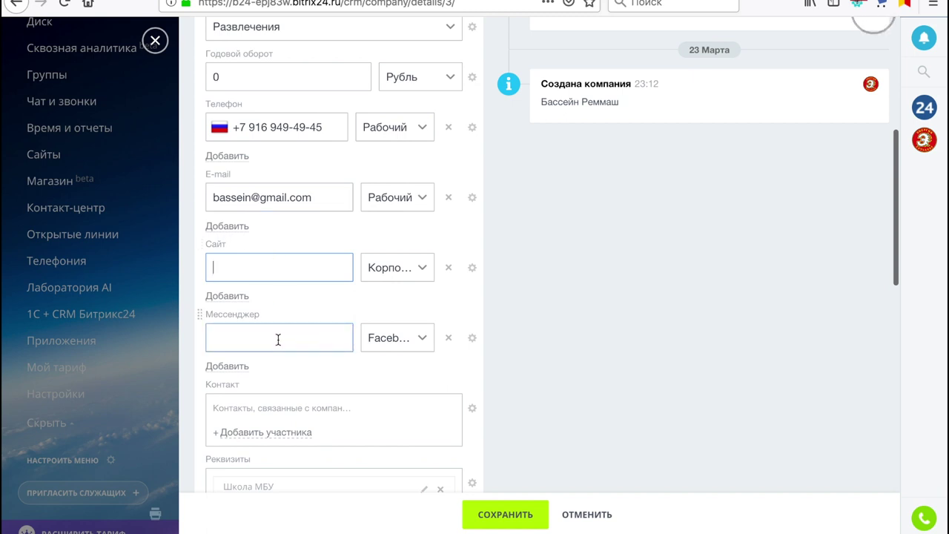
left_click(422, 342)
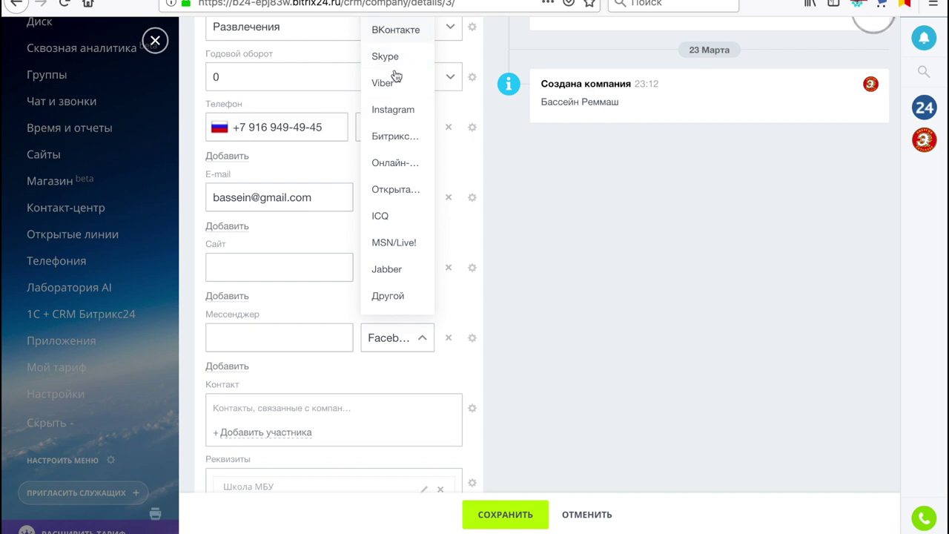
left_click(329, 368)
Open the Школа МБУ requisites card for editing
scroll(258, 372, "down", 5)
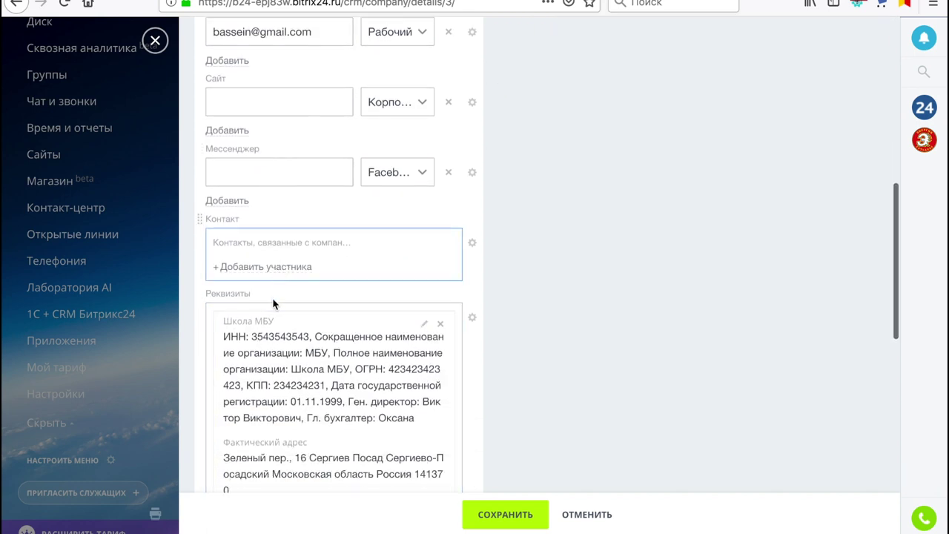
scroll(274, 300, "down", 3)
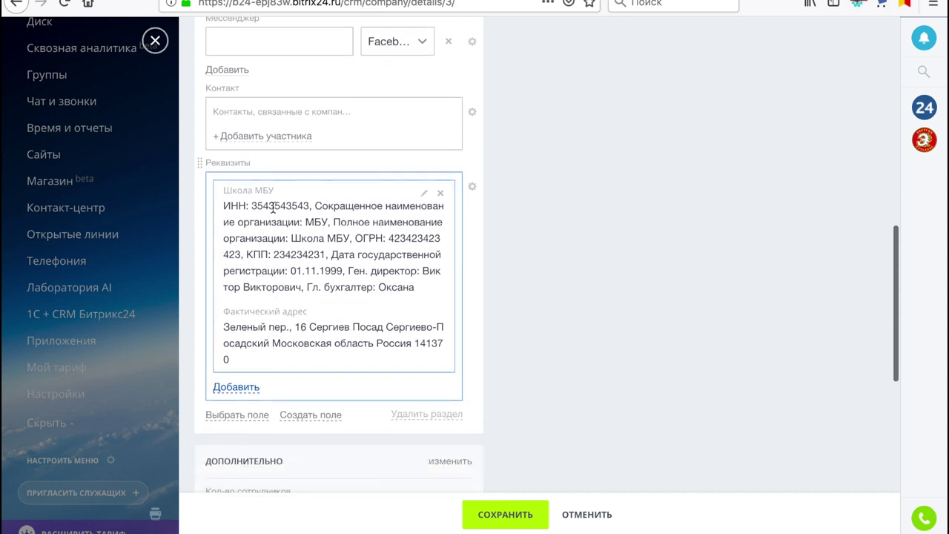
left_click(424, 194)
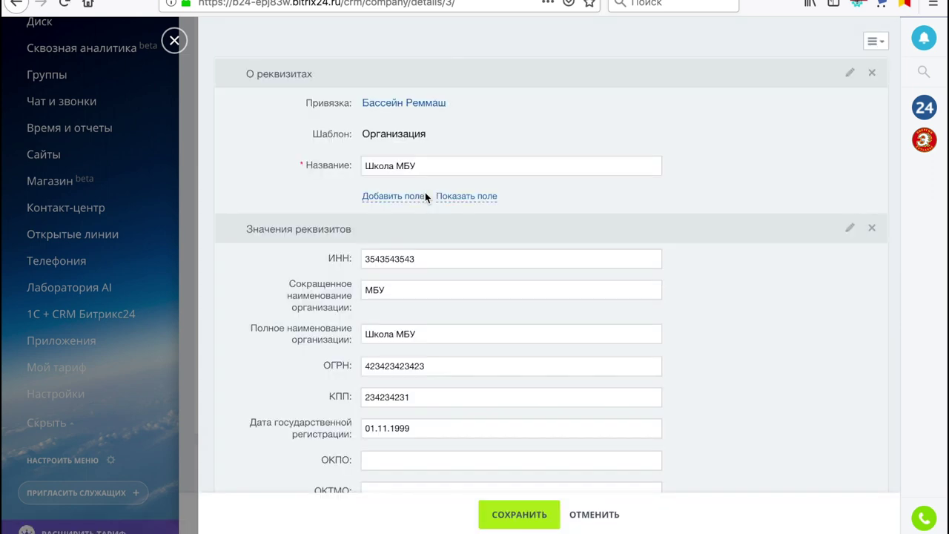
Save the Школа МБУ requisites
scroll(526, 281, "down", 5)
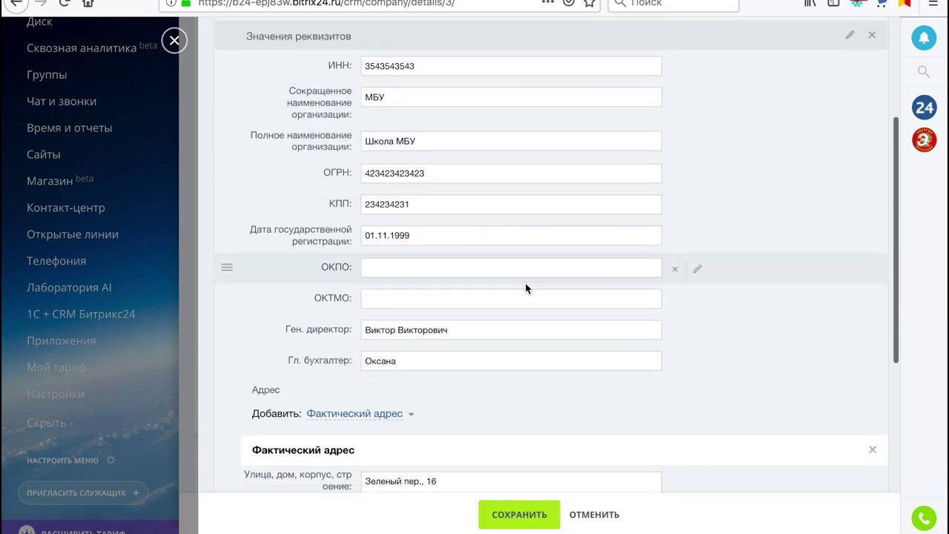
scroll(526, 288, "down", 2)
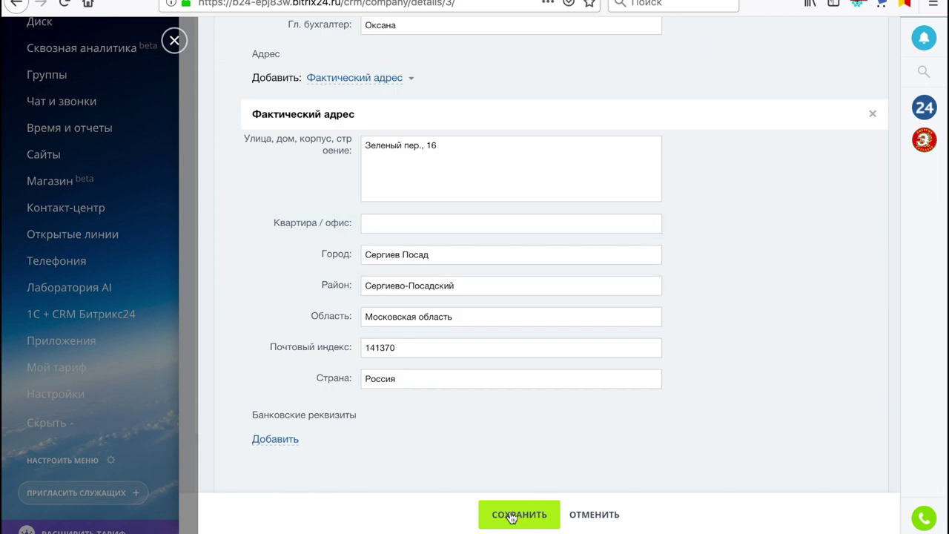
left_click(512, 517)
Save the Бассейн Реммаш company card and review the saved requisites
scroll(374, 324, "down", 3)
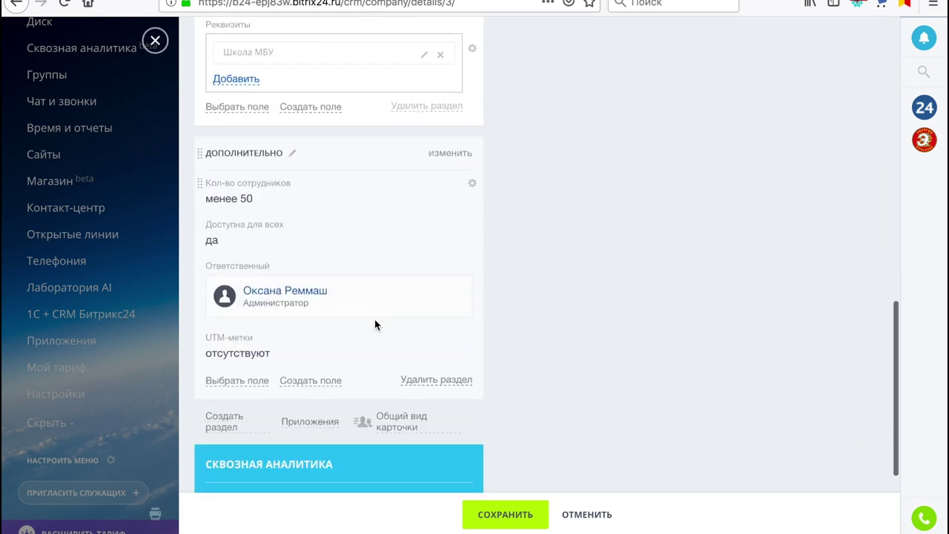
scroll(374, 324, "down", 1)
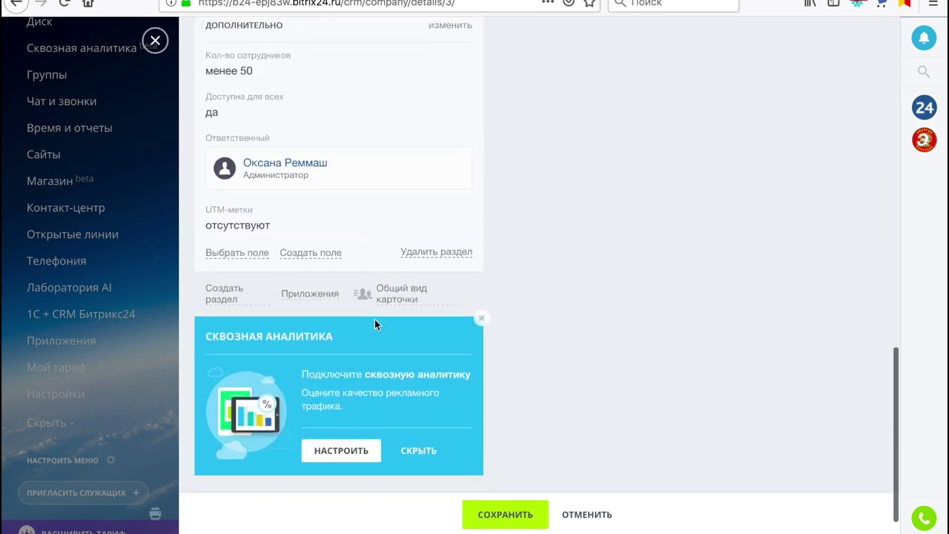
scroll(375, 321, "up", 15)
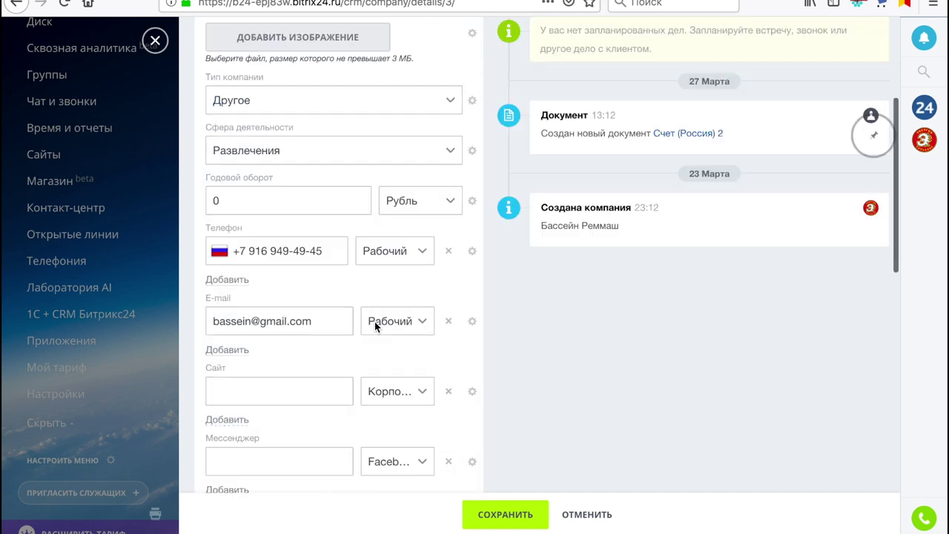
scroll(375, 321, "down", 2)
scroll(375, 326, "down", 5)
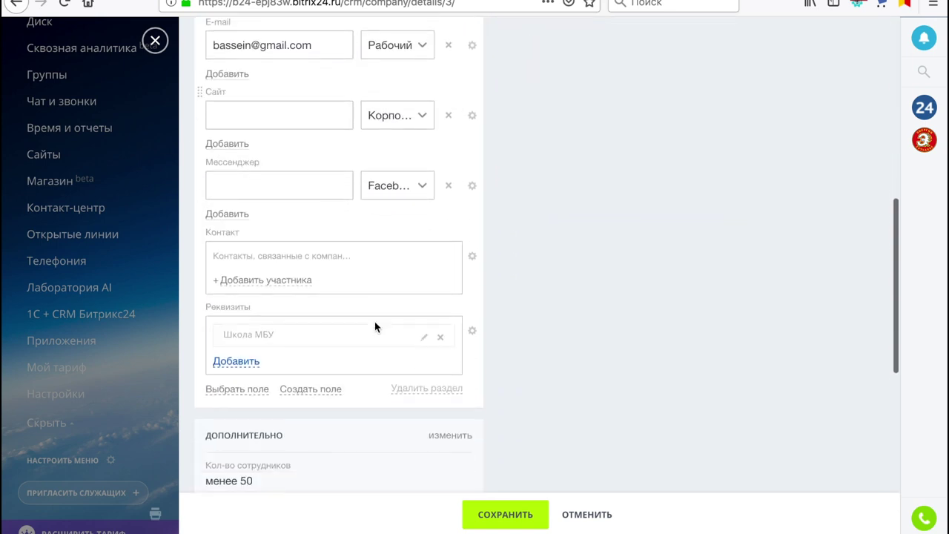
left_click(489, 514)
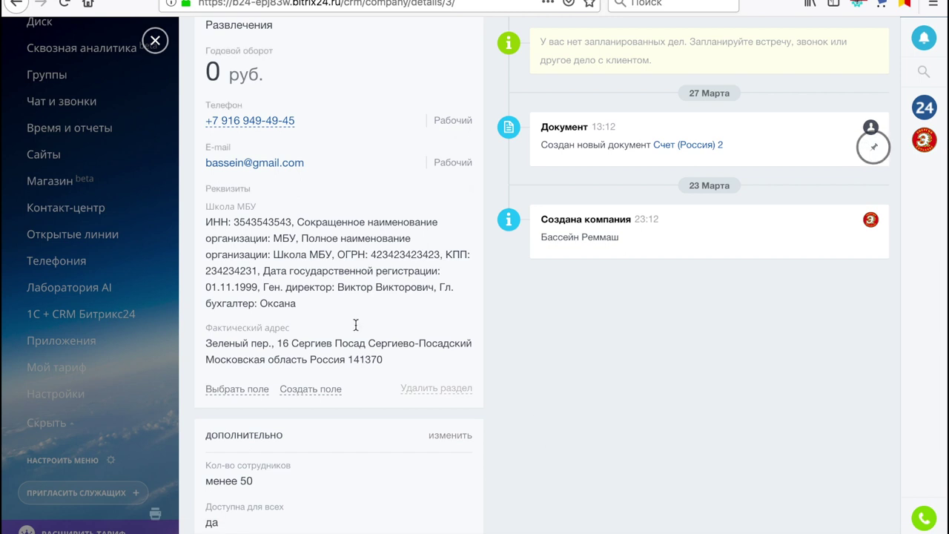
scroll(347, 393, "down", 1)
scroll(348, 398, "down", 4)
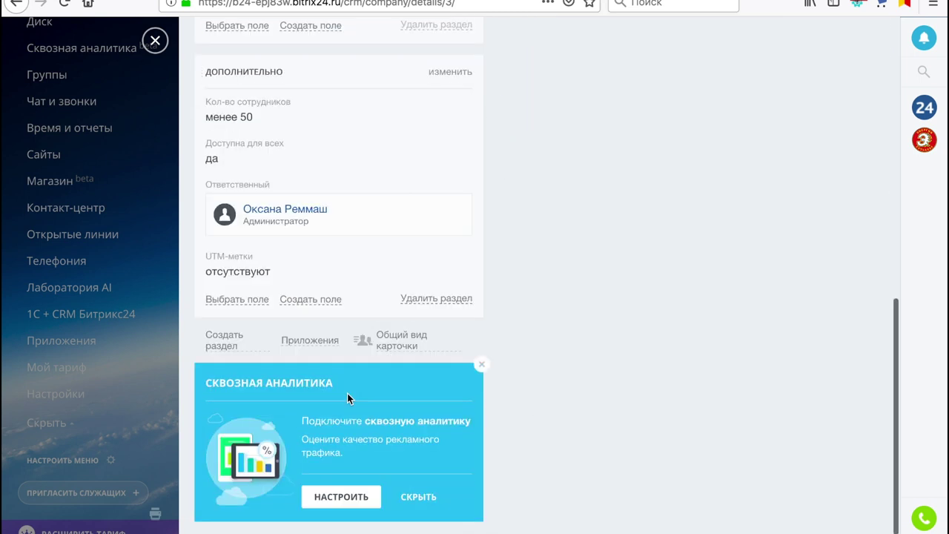
scroll(347, 398, "up", 8)
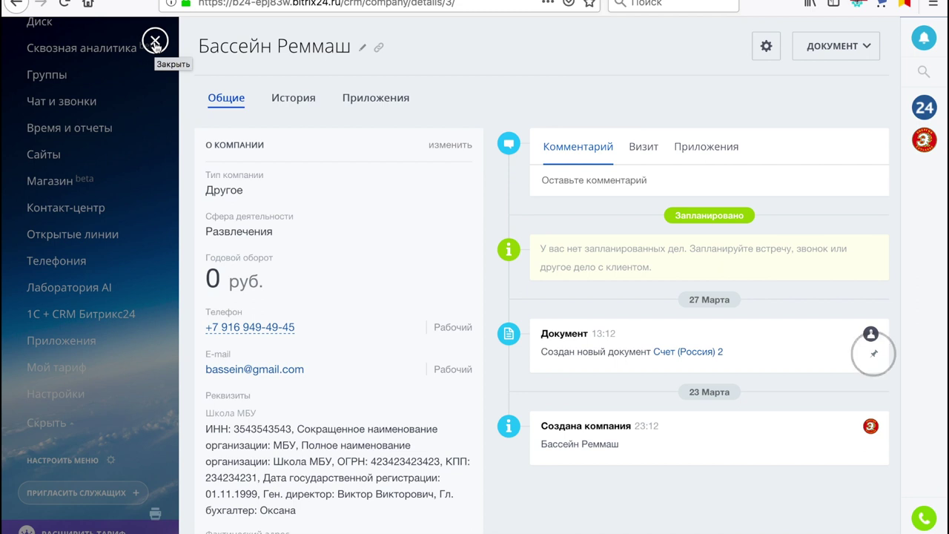
Close the company card, collapse the hidden sidebar items, and return to the deals kanban
left_click(155, 40)
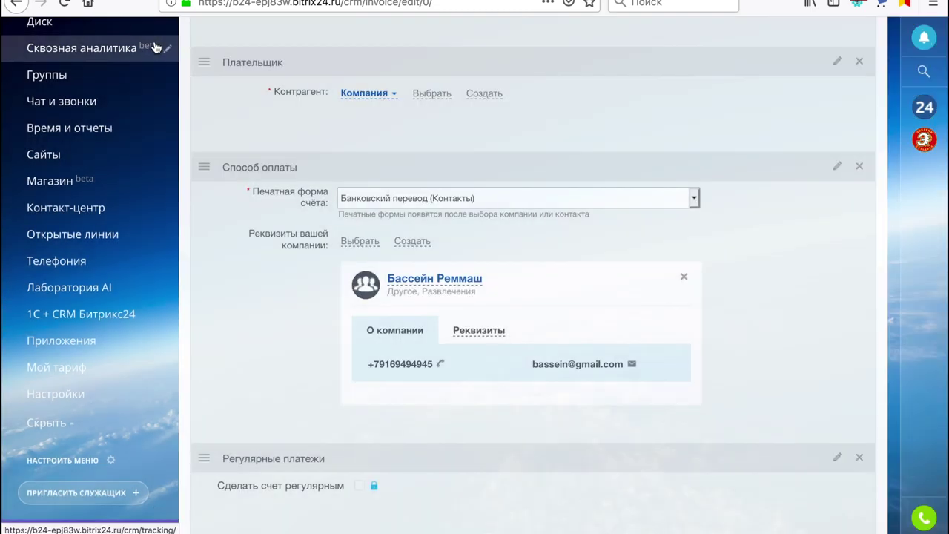
scroll(147, 89, "up", 5)
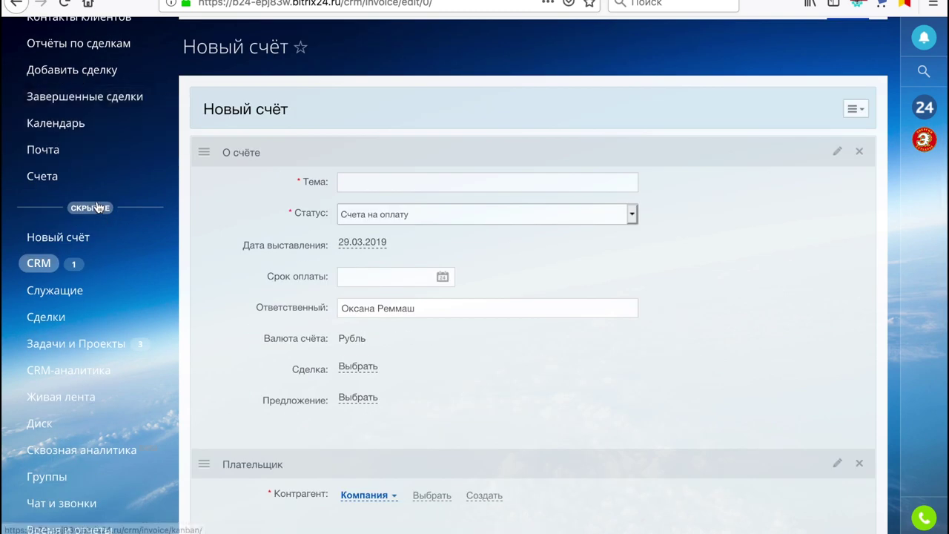
left_click(95, 209)
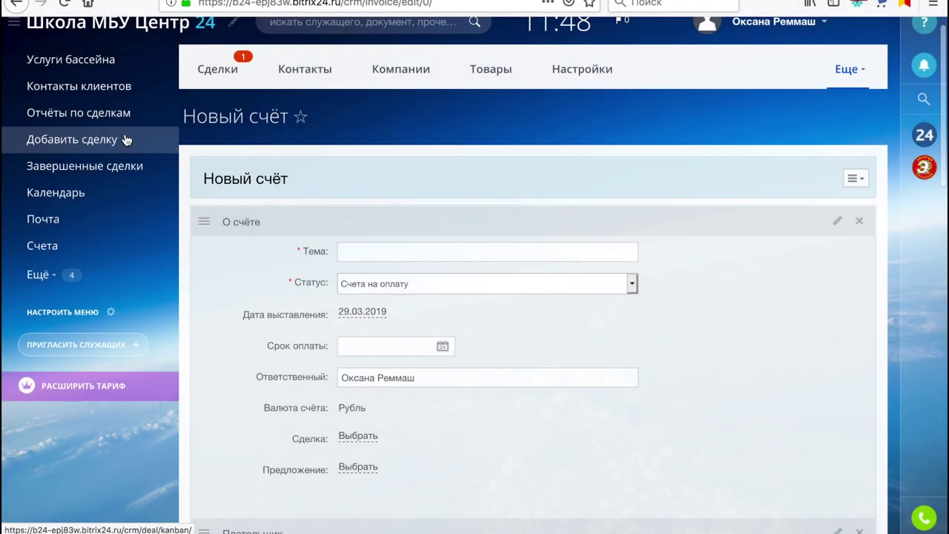
left_click(113, 147)
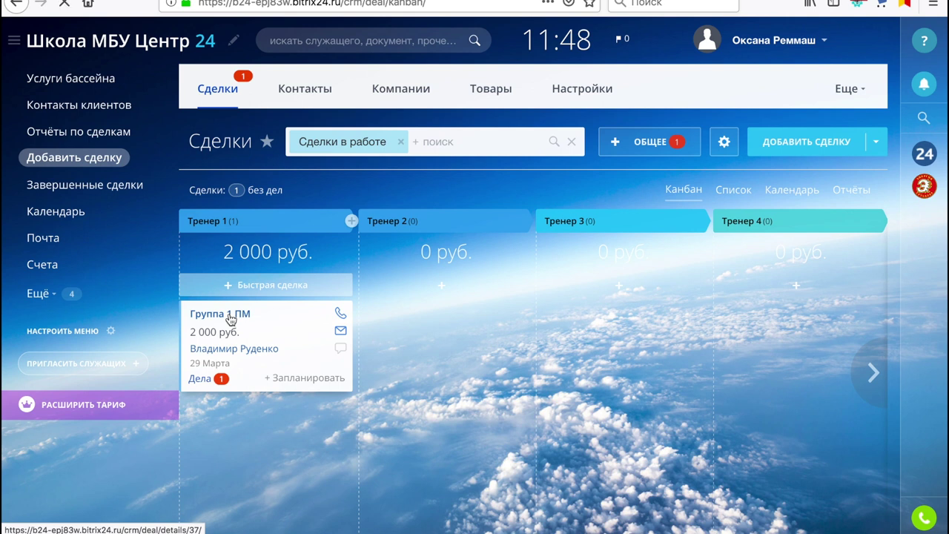
Generate a Счет (Россия) document from the Группа 1 ПМ deal using the previous number
left_click(231, 316)
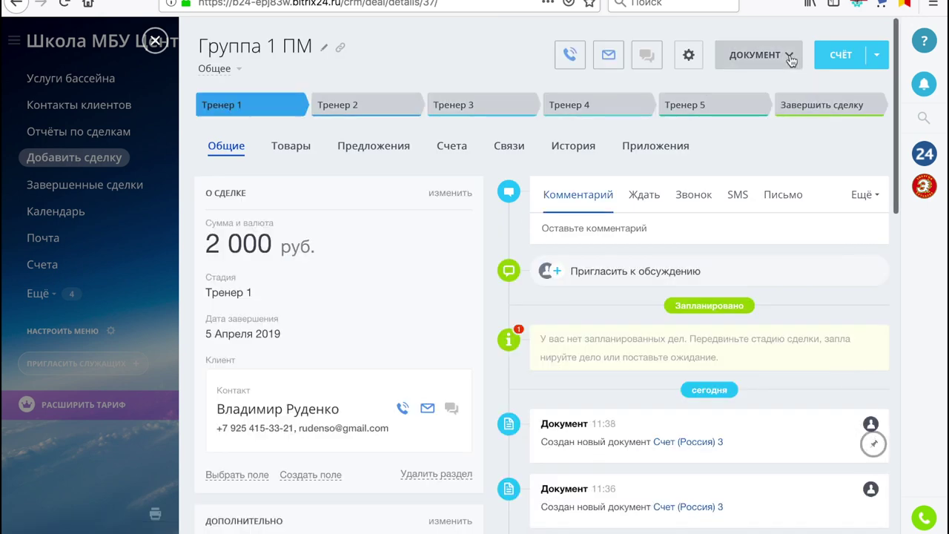
left_click(788, 57)
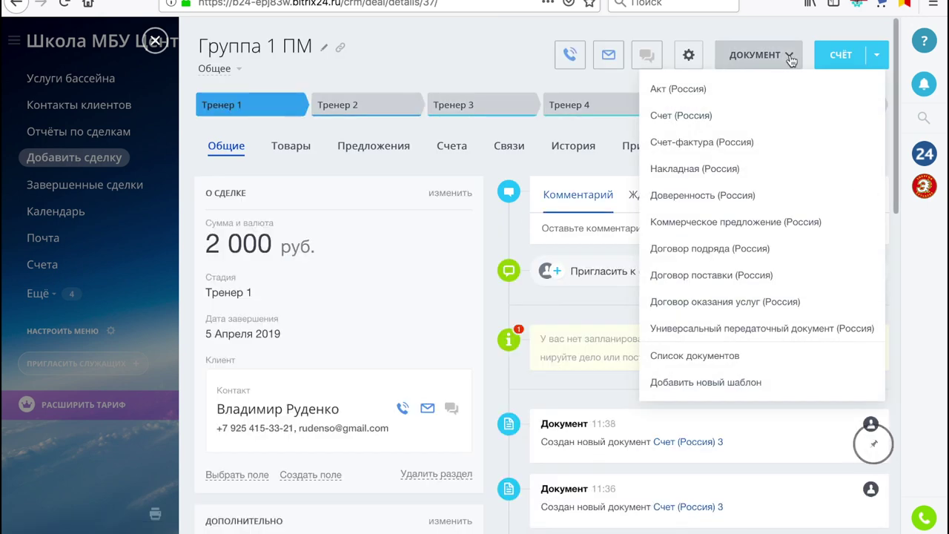
left_click(662, 120)
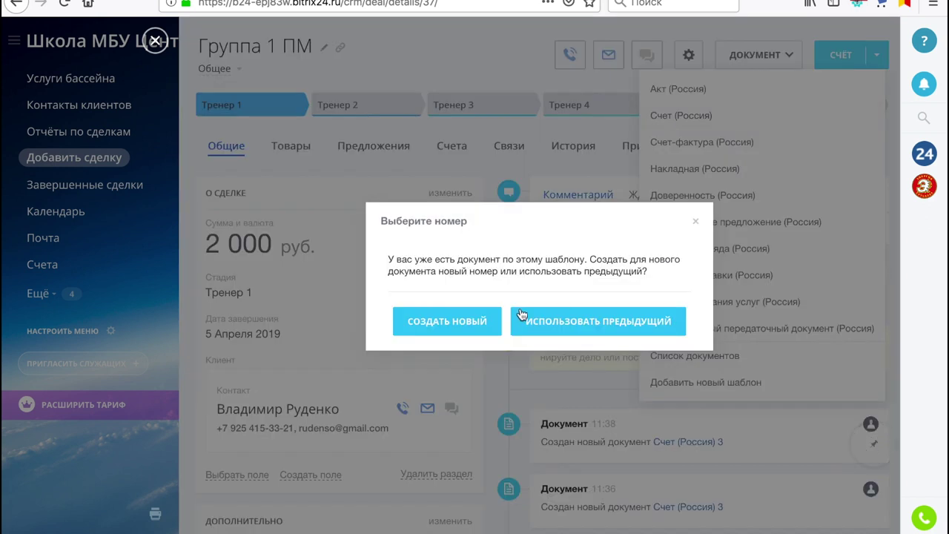
left_click(559, 321)
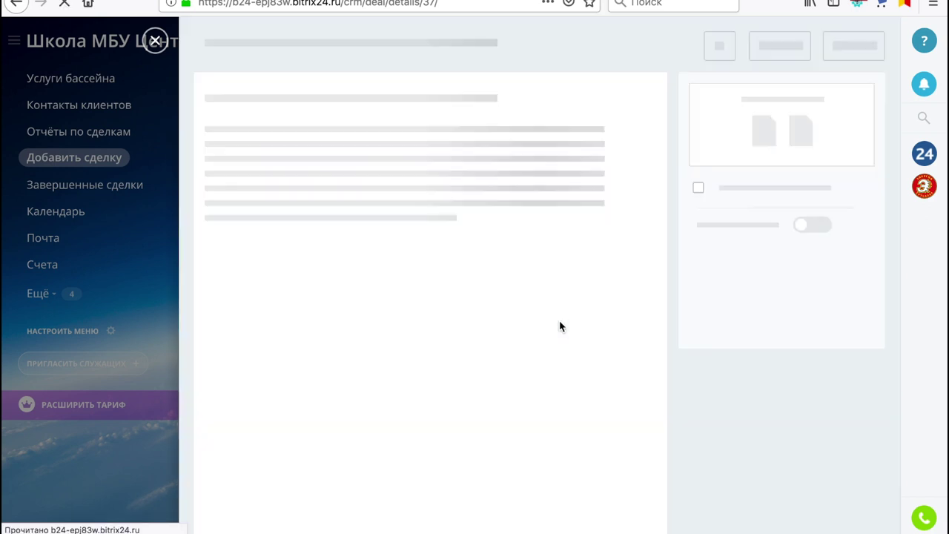